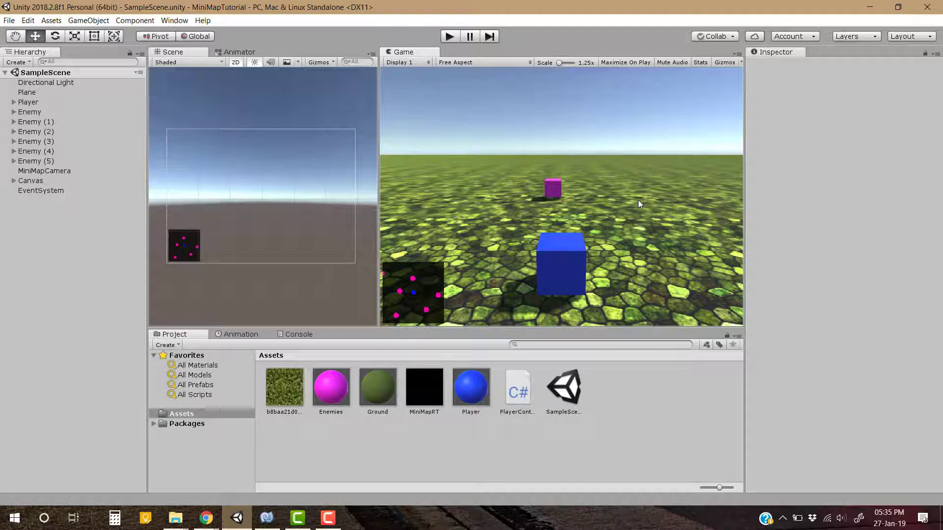
Run the scene in play mode, move the player cube around to check the square minimap, and stop the run
{"action": "left_click", "coordinate": [455, 36]}
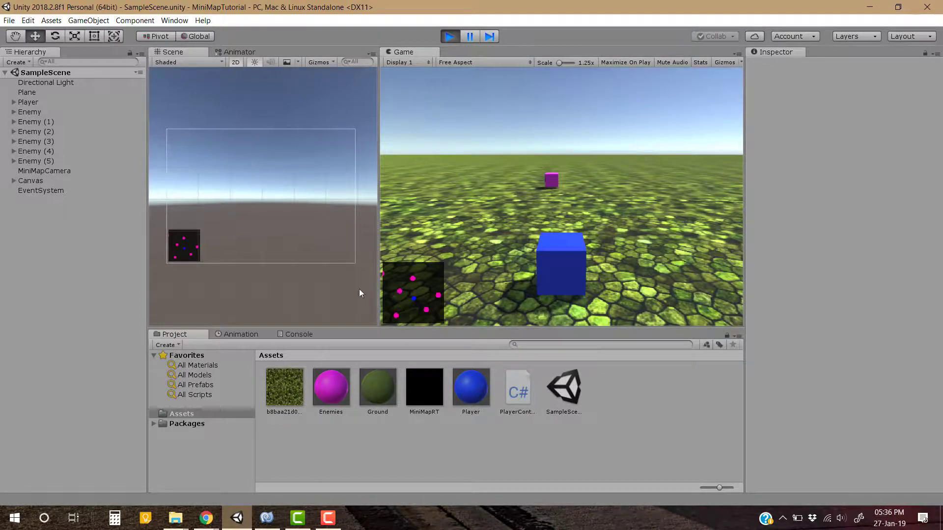
{"action": "key", "text": "Up"}
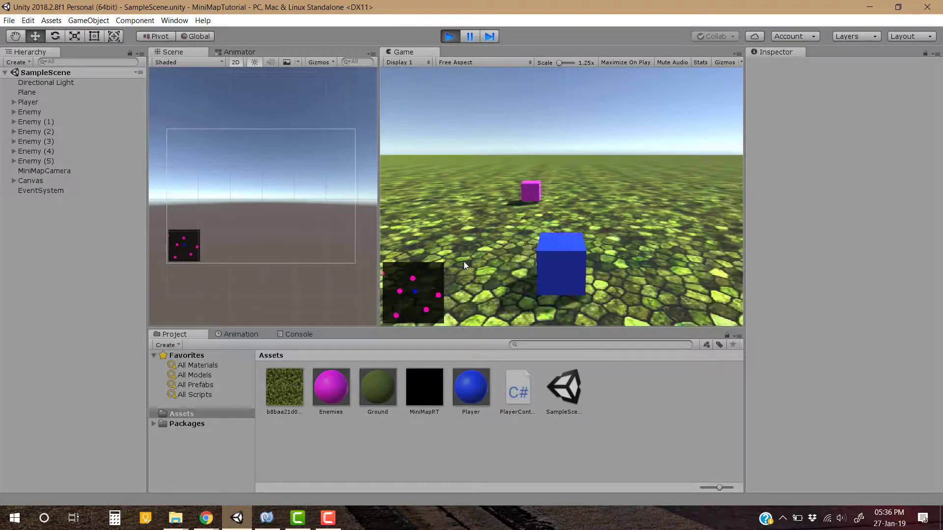
{"action": "key", "text": "Down"}
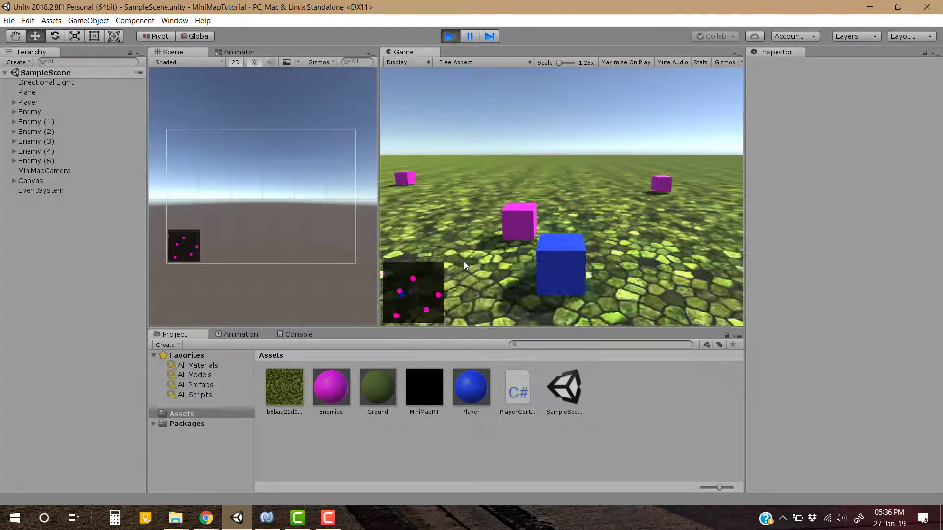
{"action": "key", "text": "Left"}
{"action": "key", "text": "Up"}
{"action": "key", "text": "Right"}
{"action": "key", "text": "Down"}
{"action": "key", "text": "Right"}
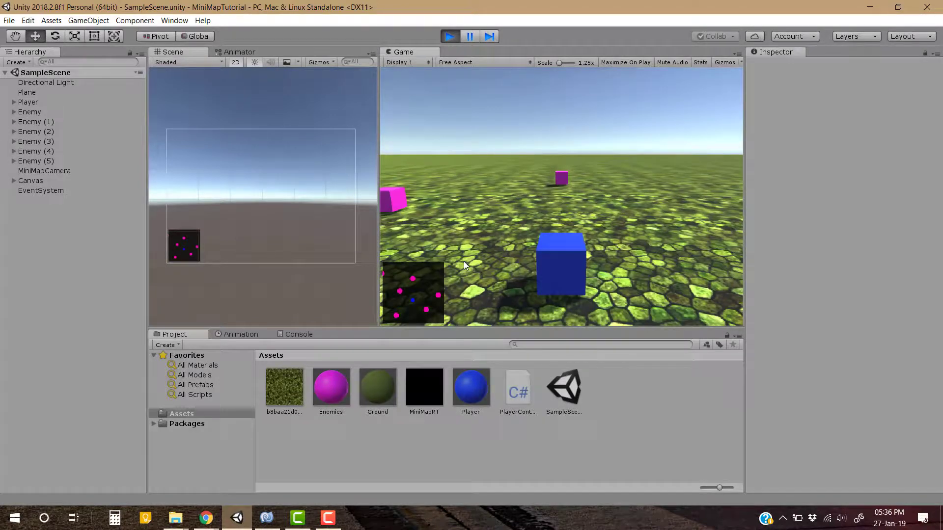
{"action": "left_click", "coordinate": [451, 36]}
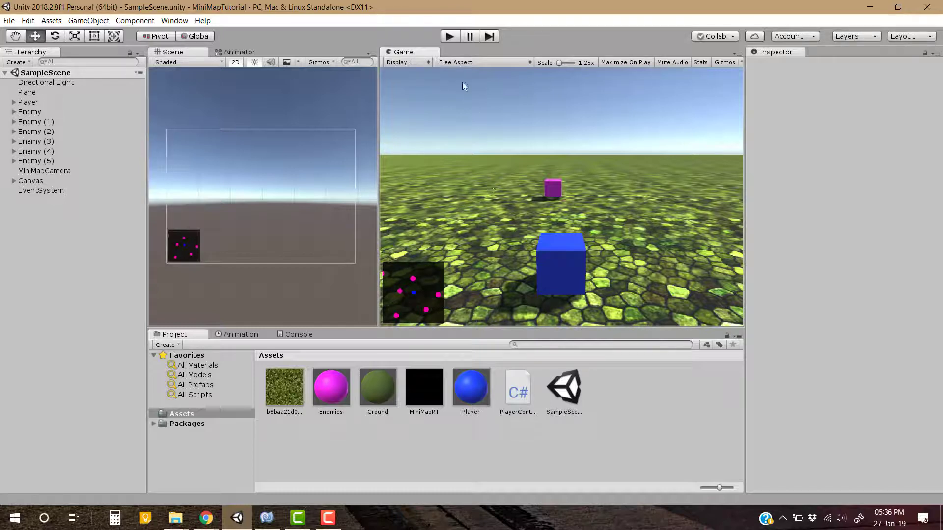
Play the scene again, drive the player cube past the enemies and beyond the minimap's area, and stop play mode
{"action": "left_click", "coordinate": [452, 39]}
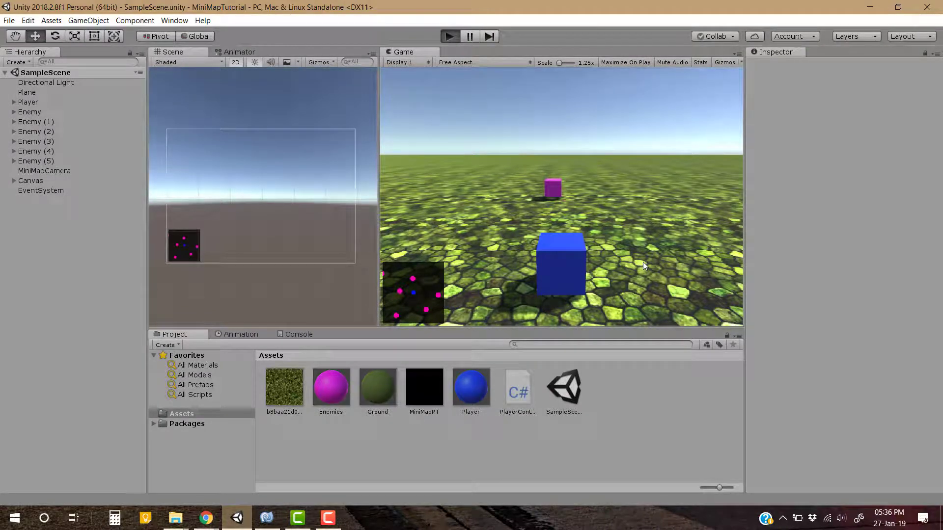
{"action": "key", "text": "w"}
{"action": "key", "text": "d"}
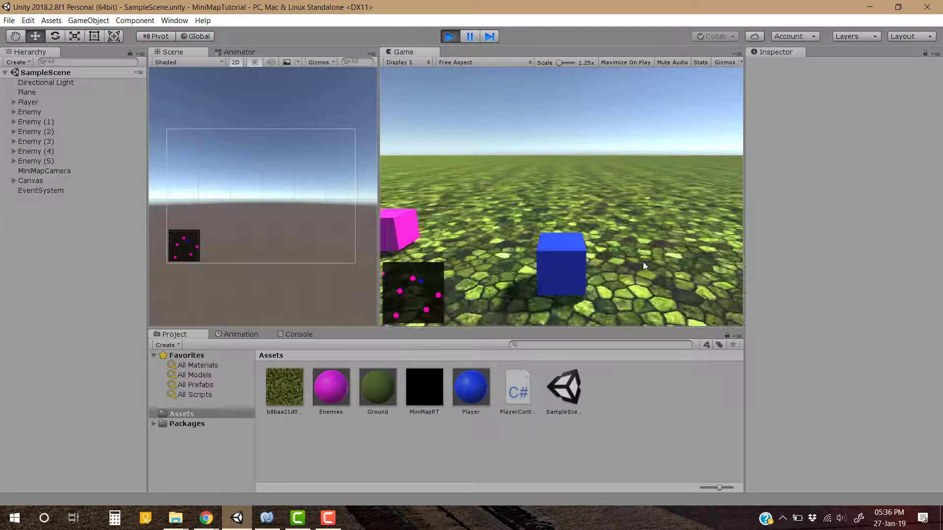
{"action": "key", "text": "a"}
{"action": "key", "text": "d"}
{"action": "key", "text": "s"}
{"action": "key", "text": "w"}
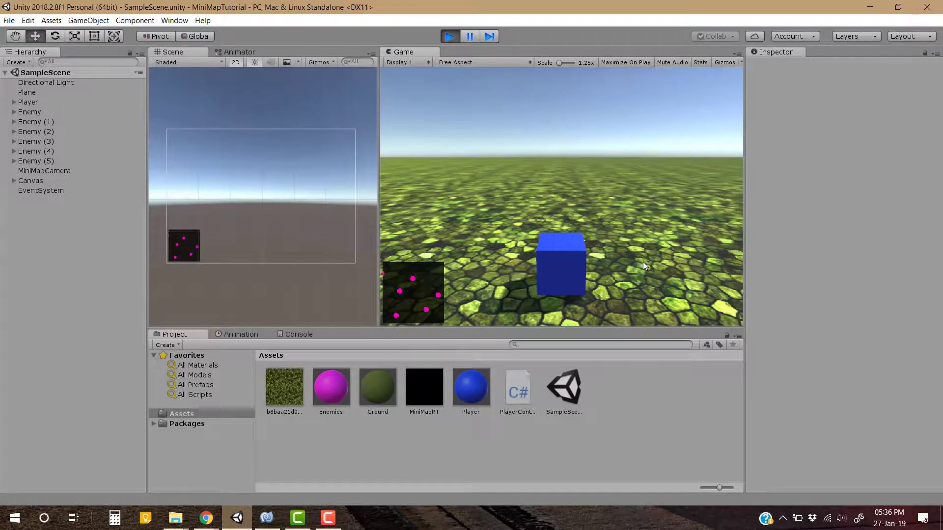
{"action": "key", "text": "s"}
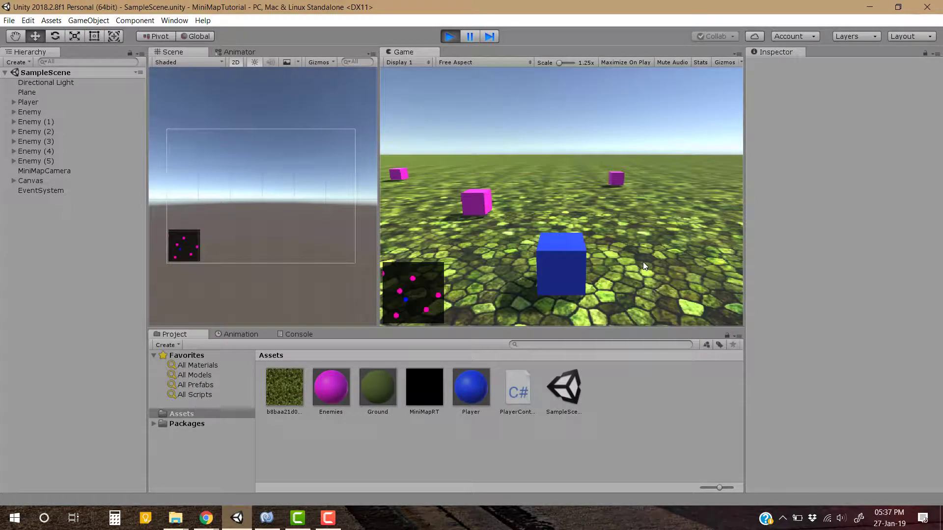
{"action": "key", "text": "a"}
{"action": "key", "text": "w"}
{"action": "key", "text": "w"}
{"action": "key", "text": "d"}
{"action": "key", "text": "s"}
{"action": "key", "text": "s"}
{"action": "key", "text": "d"}
{"action": "key", "text": "w"}
{"action": "left_click", "coordinate": [448, 37]}
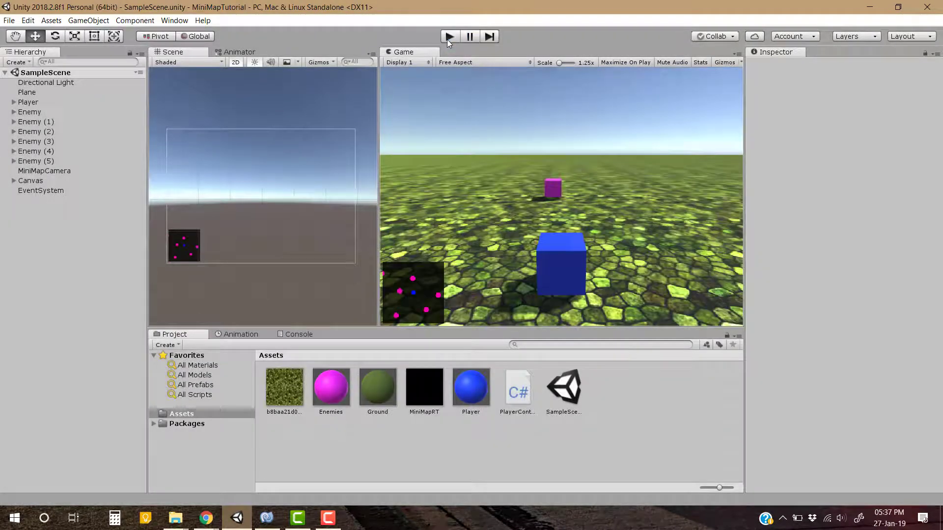
{"action": "key", "text": "q"}
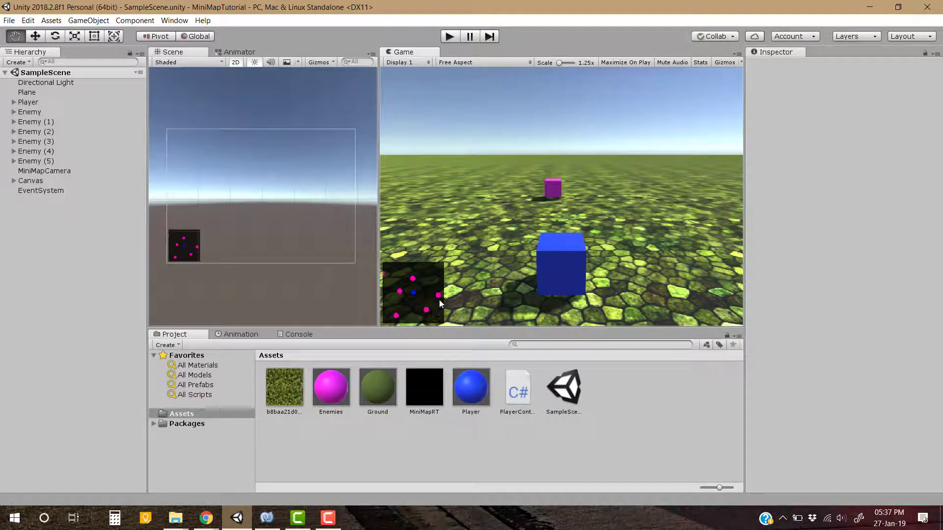
Add a UI Image as a child of MiniMapRT in the Canvas and name it MinimapCover
{"action": "left_click", "coordinate": [14, 181]}
{"action": "left_click", "coordinate": [48, 191]}
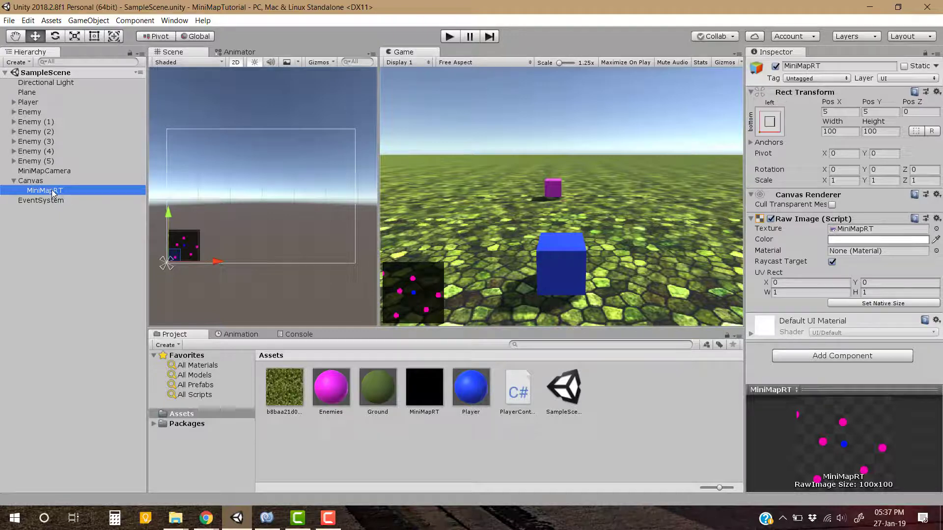
{"action": "right_click", "coordinate": [52, 192]}
{"action": "mouse_move", "coordinate": [95, 362]}
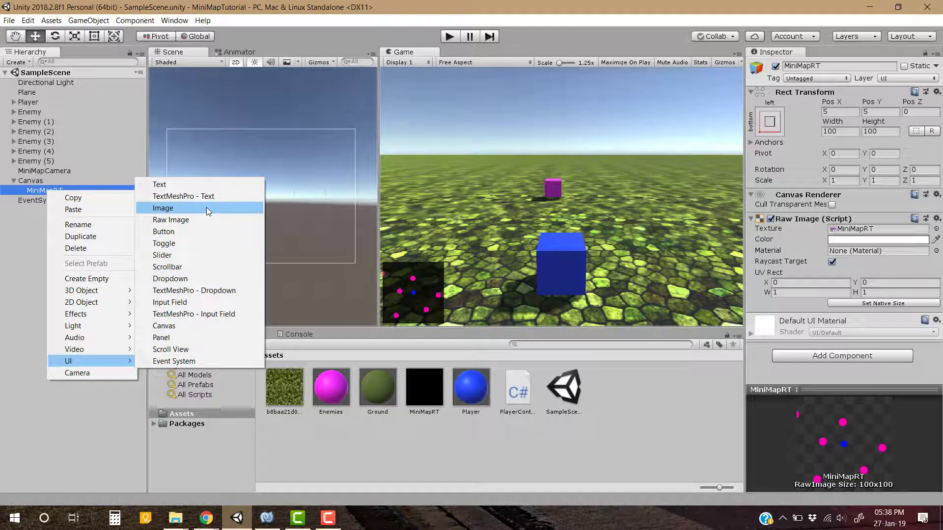
{"action": "left_click", "coordinate": [207, 208]}
{"action": "type", "text": "MinimapCover"}
{"action": "key", "text": "Return"}
Move MinimapCover out of MiniMapRT so it sits directly under the Canvas, ordered after MiniMapRT
{"action": "mouse_move", "coordinate": [231, 224]}
{"action": "left_mouse_down"}
{"action": "mouse_move", "coordinate": [266, 219]}
{"action": "mouse_move", "coordinate": [176, 230]}
{"action": "mouse_move", "coordinate": [282, 240]}
{"action": "mouse_move", "coordinate": [251, 165]}
{"action": "mouse_move", "coordinate": [242, 211]}
{"action": "left_mouse_up"}
{"action": "scroll", "coordinate": [266, 219], "scroll_direction": "up", "scroll_amount": 12}
{"action": "mouse_move", "coordinate": [290, 223]}
{"action": "middle_mouse_down"}
{"action": "mouse_move", "coordinate": [341, 189]}
{"action": "mouse_move", "coordinate": [293, 226]}
{"action": "middle_mouse_up"}
{"action": "scroll", "coordinate": [287, 215], "scroll_direction": "up", "scroll_amount": 3}
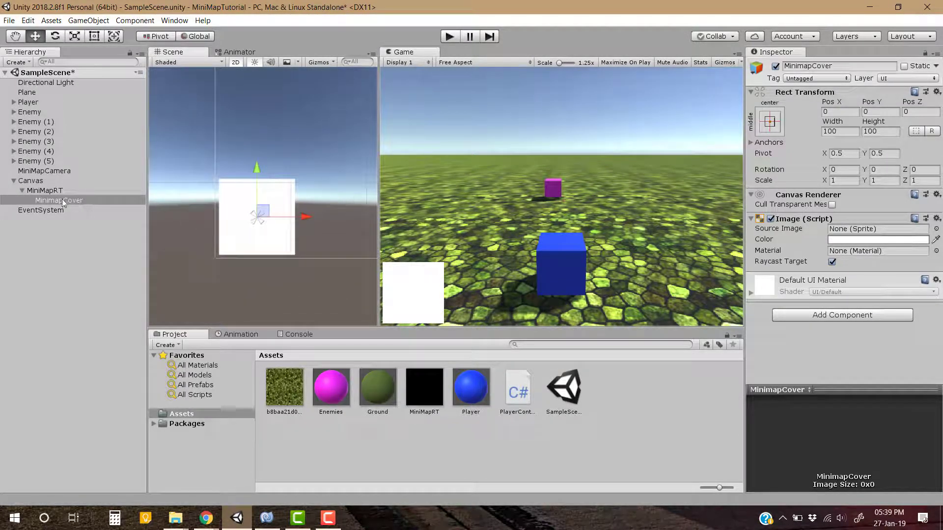
{"action": "left_click_drag", "start_coordinate": [60, 203], "coordinate": [52, 192]}
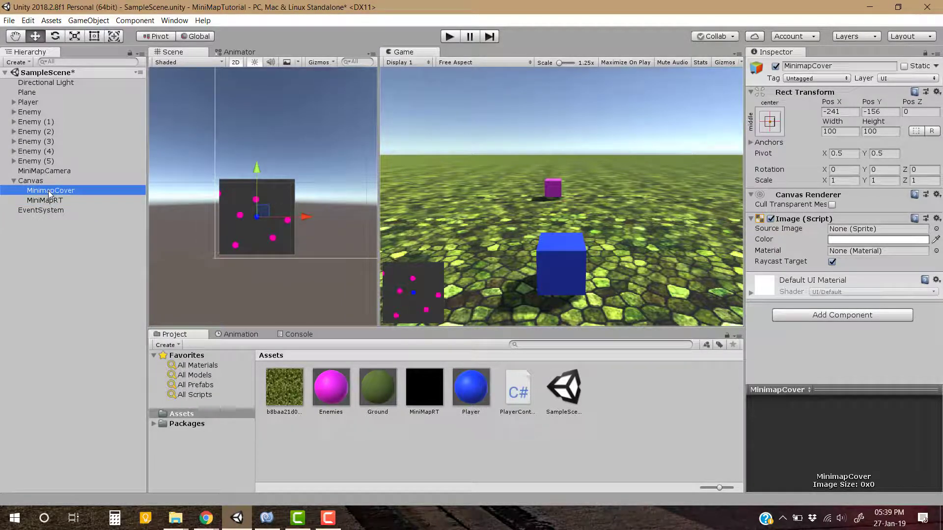
{"action": "left_click_drag", "start_coordinate": [48, 196], "coordinate": [54, 206]}
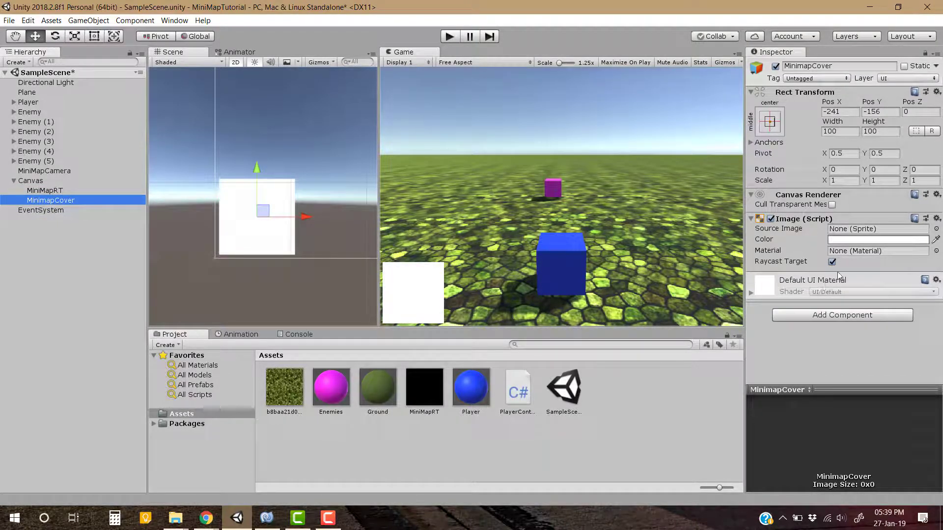
Import White-Circle.png from the desktop into Assets and apply the Sprite (2D and UI) texture type to it
{"action": "left_click", "coordinate": [664, 392]}
{"action": "left_click", "coordinate": [941, 518]}
{"action": "left_click_drag", "start_coordinate": [119, 21], "coordinate": [687, 411]}
{"action": "key", "text": "alt+Tab"}
{"action": "left_click", "coordinate": [883, 97]}
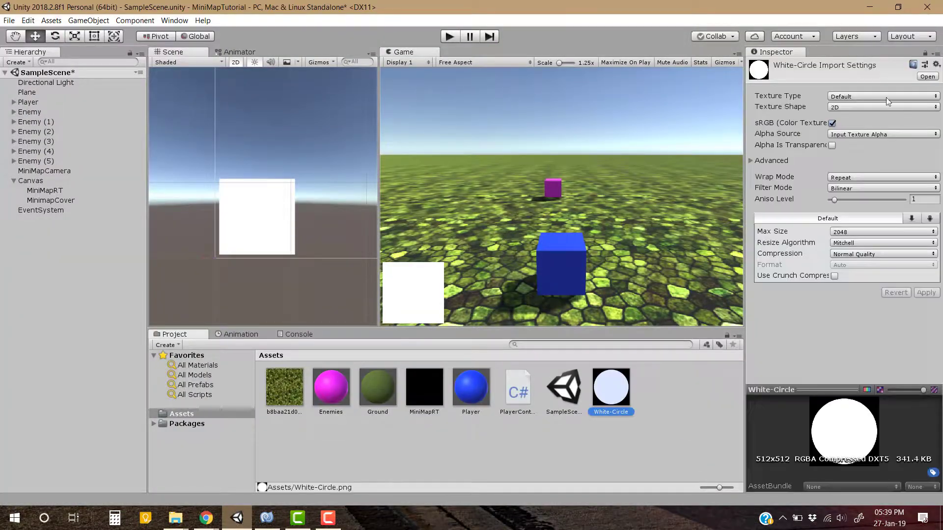
{"action": "left_click", "coordinate": [845, 146]}
{"action": "left_click", "coordinate": [927, 350]}
Assign White-Circle as MinimapCover's source image and add a Mask component with Show Mask Graphic turned off
{"action": "left_click", "coordinate": [50, 200]}
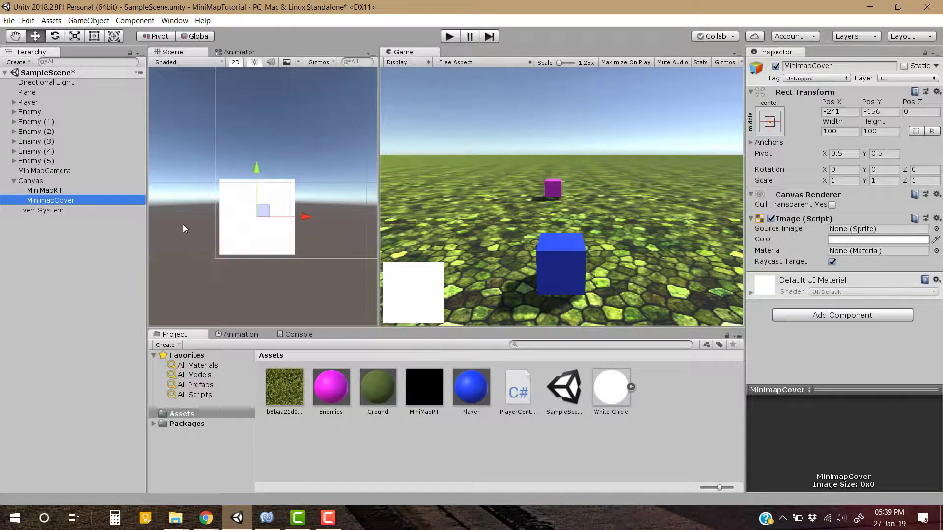
{"action": "left_click_drag", "start_coordinate": [611, 387], "coordinate": [859, 237]}
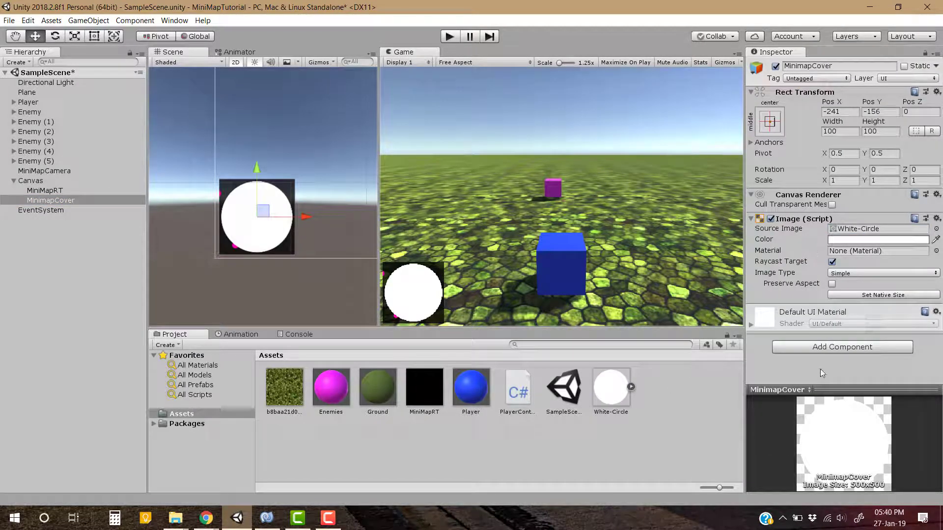
{"action": "left_click", "coordinate": [840, 349]}
{"action": "type", "text": "mask"}
{"action": "key", "text": "Return"}
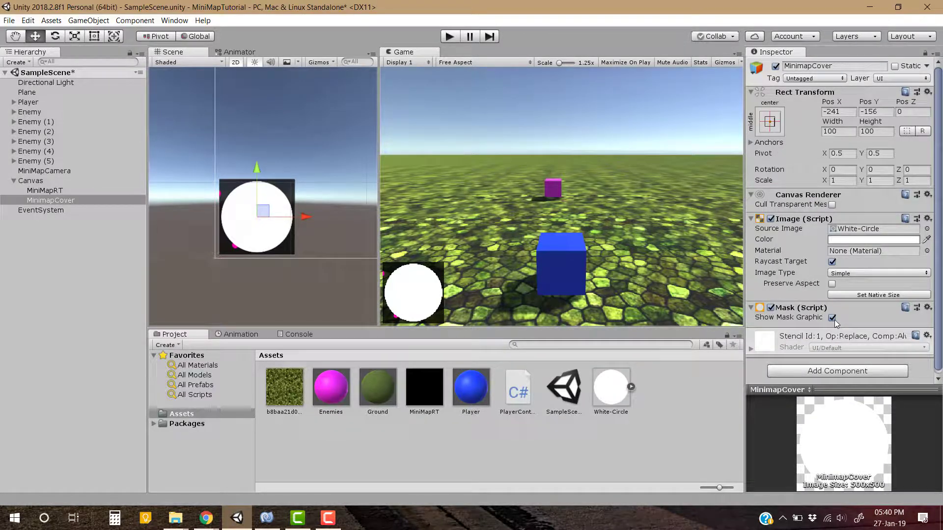
{"action": "left_click", "coordinate": [834, 318]}
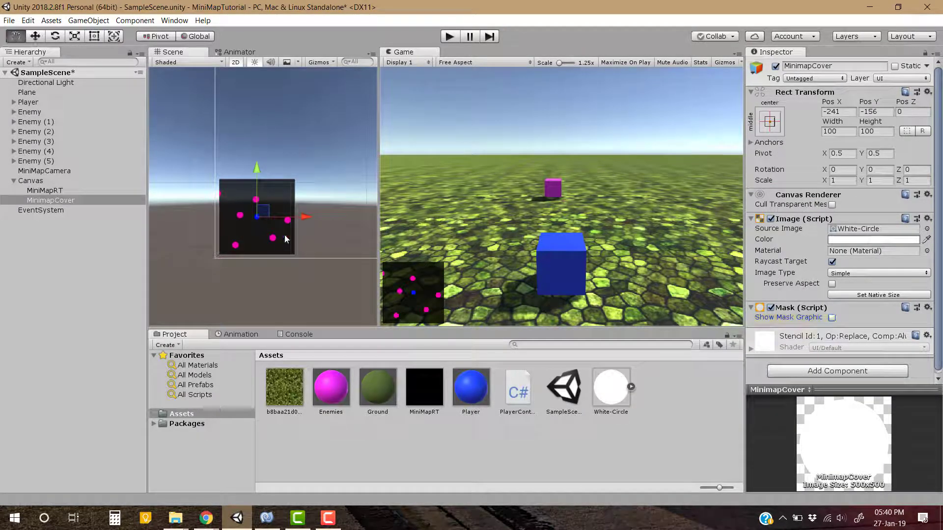
Make MiniMapRT a child of MinimapCover so the circular mask clips it
{"action": "middle_click_drag", "start_coordinate": [284, 235], "coordinate": [284, 225]}
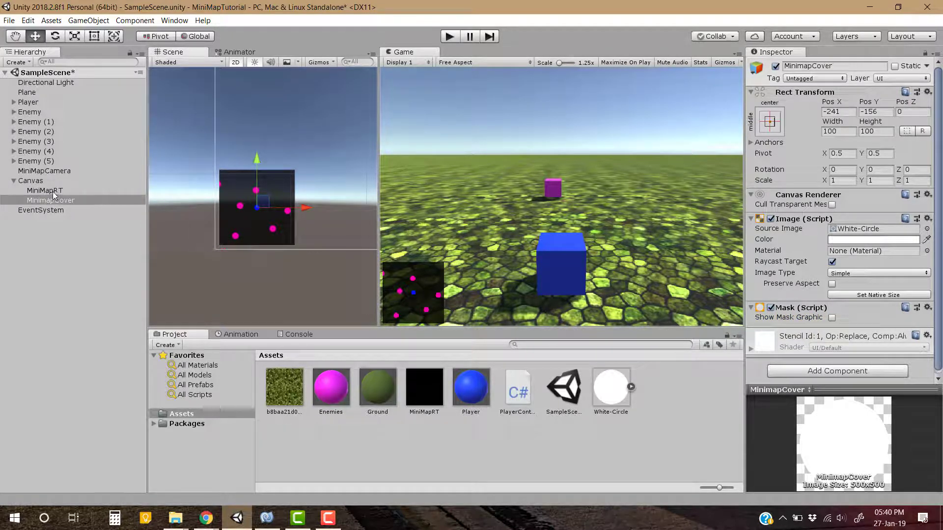
{"action": "left_click_drag", "start_coordinate": [54, 196], "coordinate": [60, 205]}
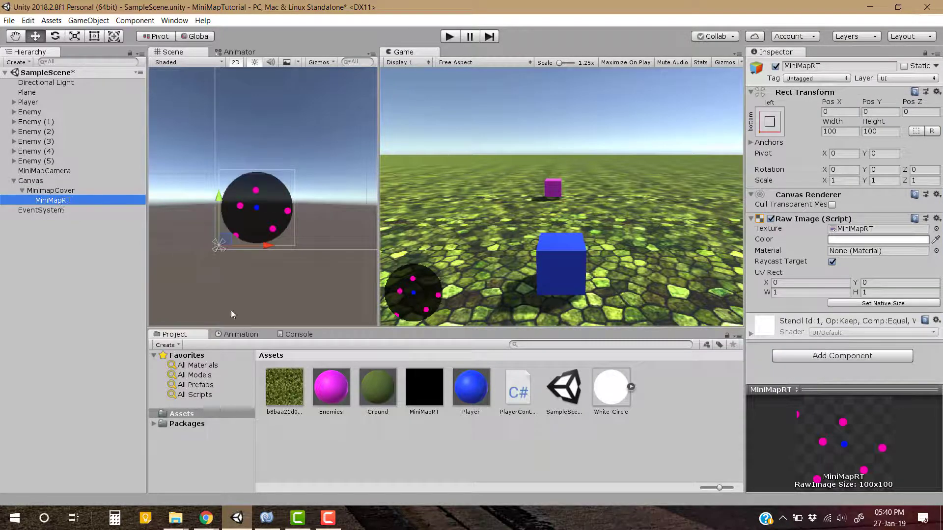
Try moving MiniMapRT inside the circular mask in the scene and undo the move
{"action": "mouse_move", "coordinate": [226, 242]}
{"action": "left_mouse_down"}
{"action": "mouse_move", "coordinate": [246, 261]}
{"action": "mouse_move", "coordinate": [202, 233]}
{"action": "mouse_move", "coordinate": [238, 246]}
{"action": "mouse_move", "coordinate": [237, 255]}
{"action": "left_mouse_up"}
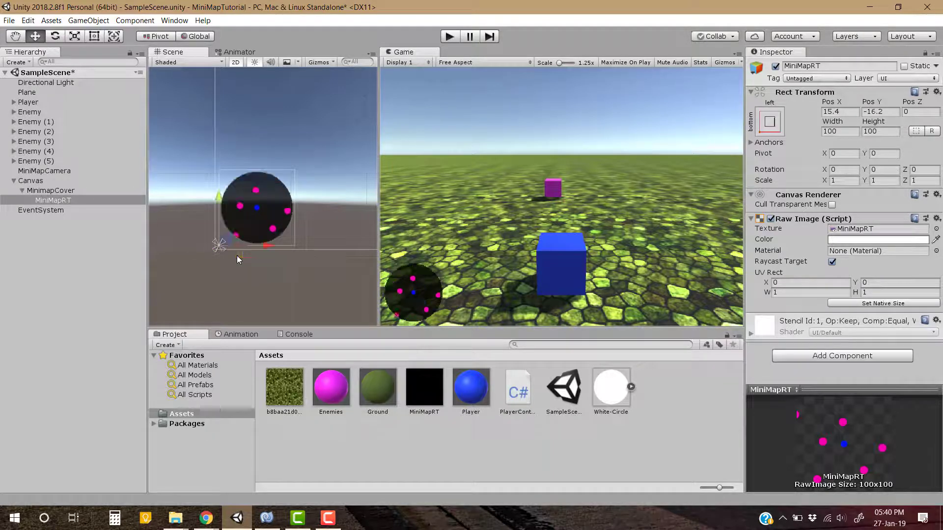
{"action": "key", "text": "ctrl+z"}
{"action": "left_click", "coordinate": [59, 191]}
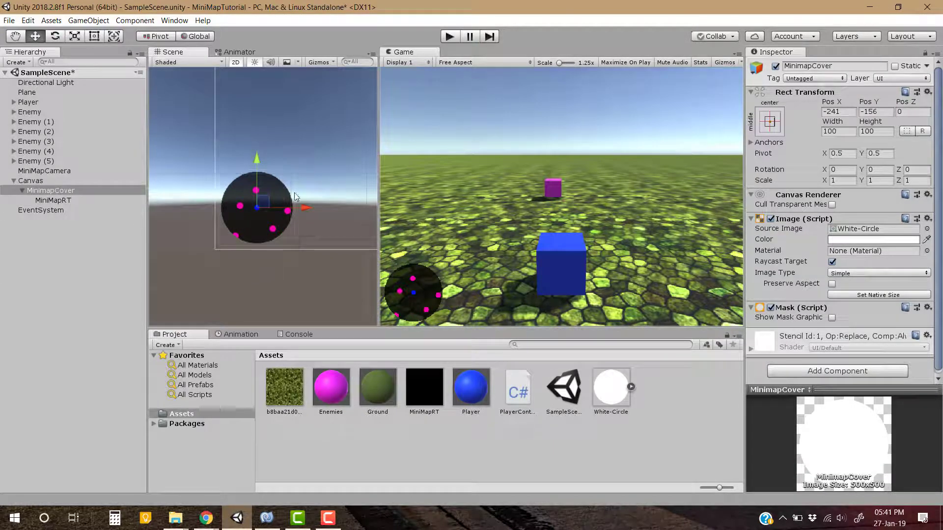
{"action": "left_click", "coordinate": [78, 271]}
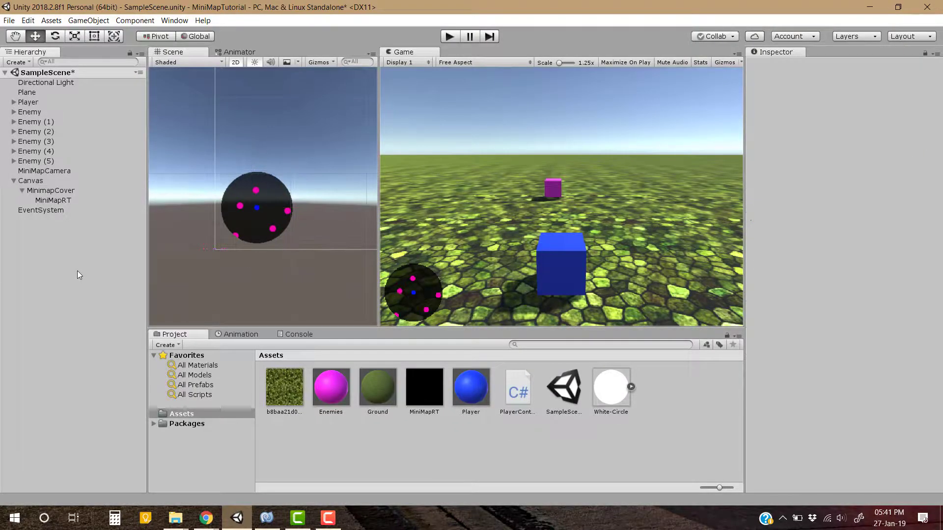
Import Outer-Circle.png from the desktop into Assets and apply the Sprite (2D and UI) texture type to it
{"action": "key", "text": "super+d"}
{"action": "left_click_drag", "start_coordinate": [117, 63], "coordinate": [433, 323]}
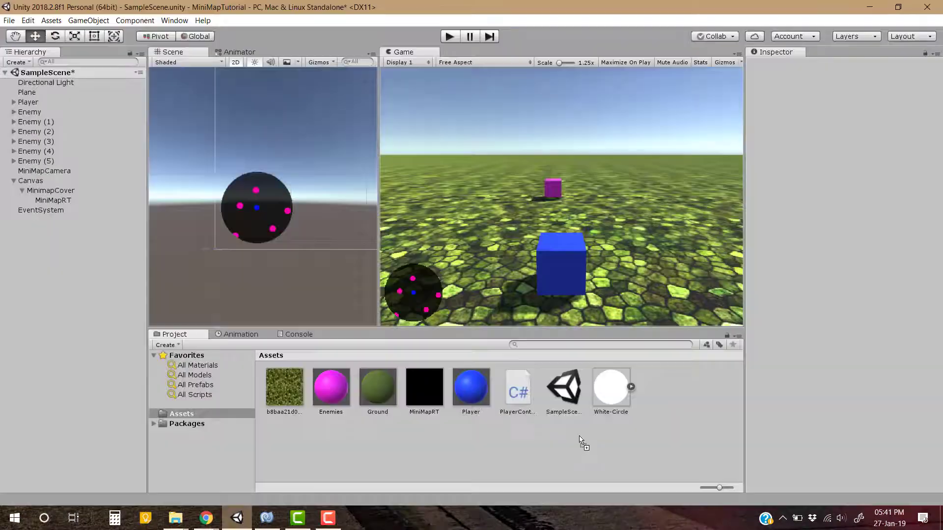
{"action": "left_click_drag", "start_coordinate": [581, 444], "coordinate": [594, 450]}
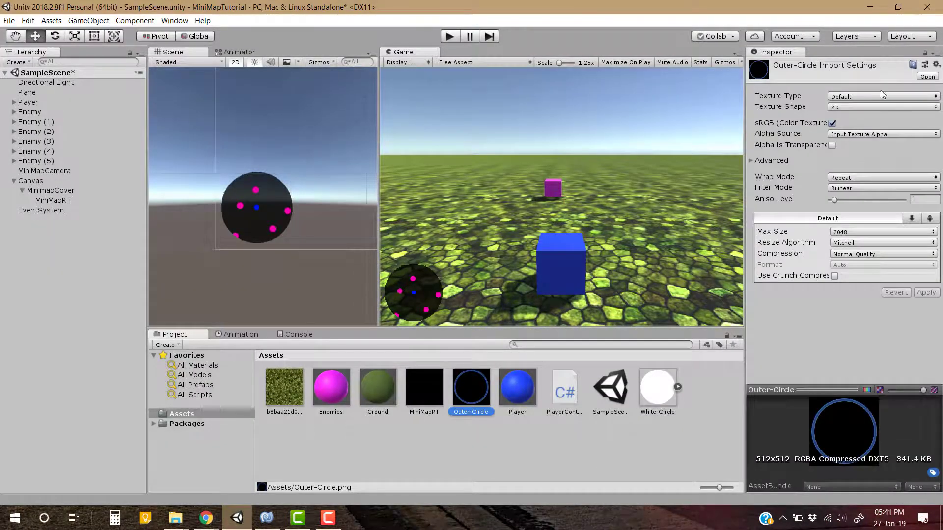
{"action": "left_click", "coordinate": [880, 96]}
{"action": "left_click", "coordinate": [879, 144]}
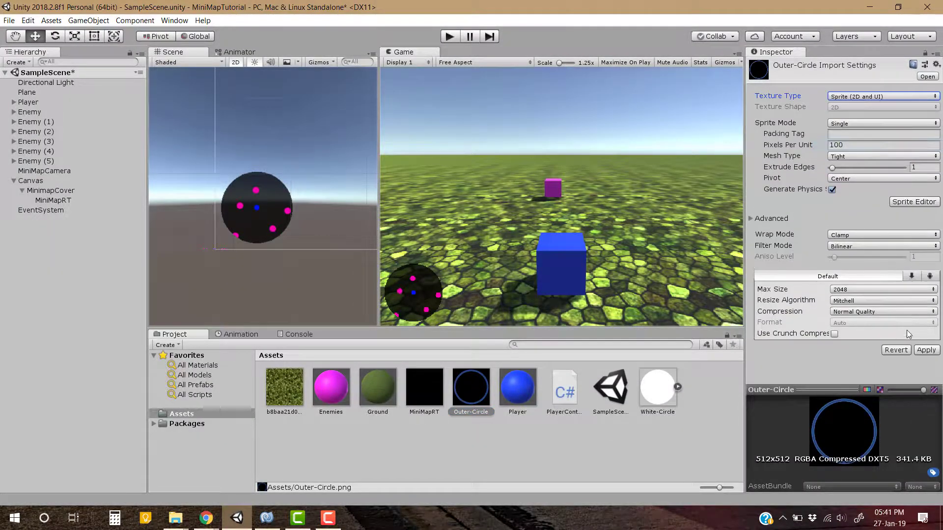
{"action": "left_click", "coordinate": [926, 351]}
{"action": "left_click", "coordinate": [500, 440]}
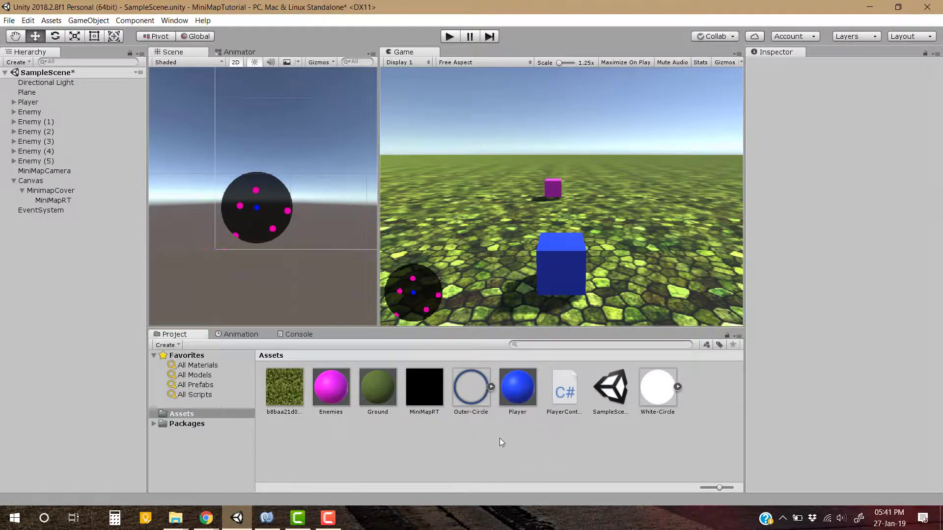
Add a UI Image as a child of MinimapCover and assign Outer-Circle as its source image
{"action": "left_click", "coordinate": [52, 191]}
{"action": "right_click", "coordinate": [51, 191]}
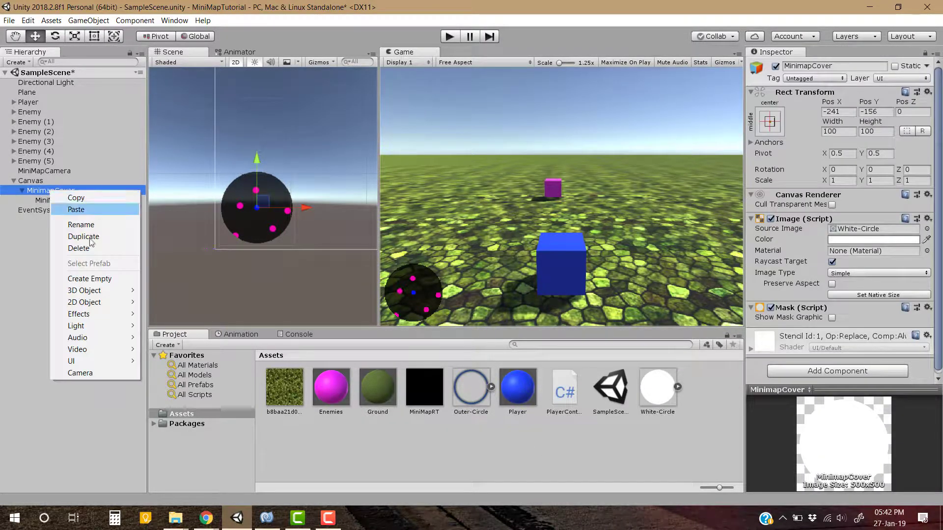
{"action": "mouse_move", "coordinate": [119, 361]}
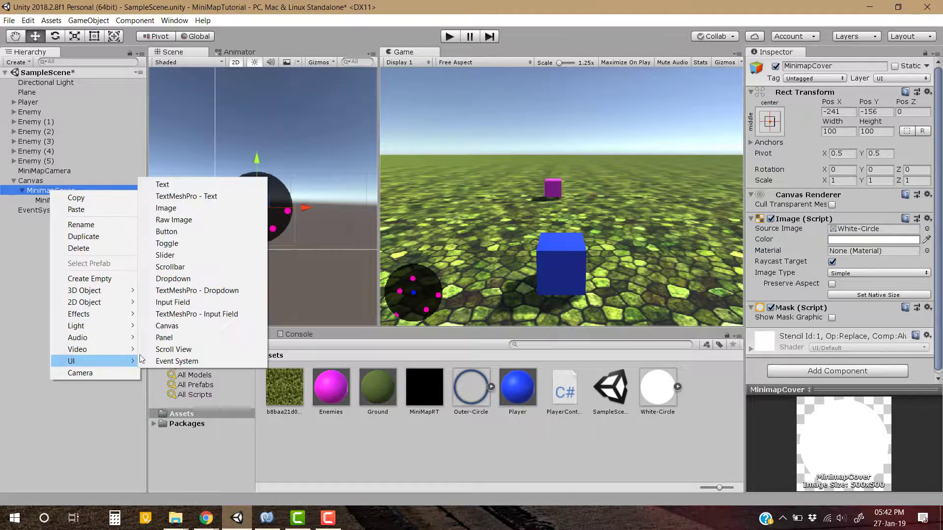
{"action": "left_click", "coordinate": [189, 206]}
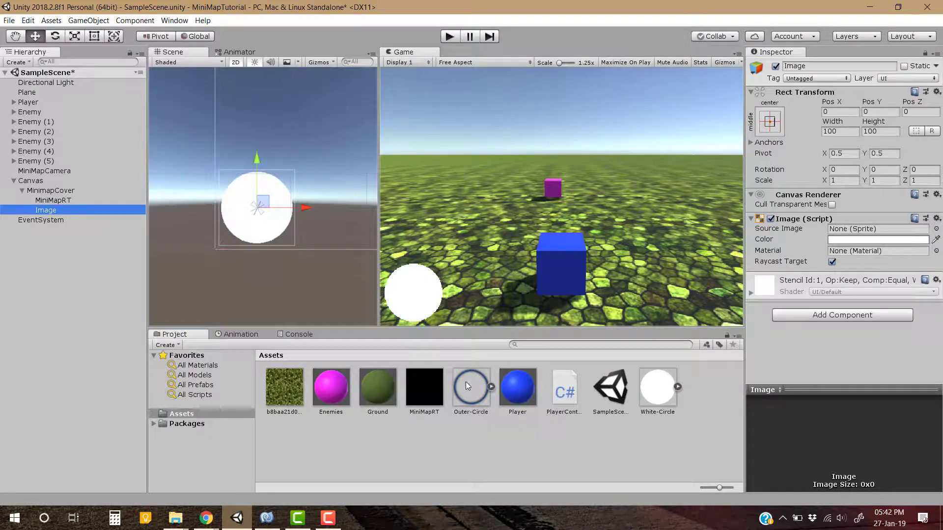
{"action": "left_click_drag", "start_coordinate": [473, 386], "coordinate": [850, 230]}
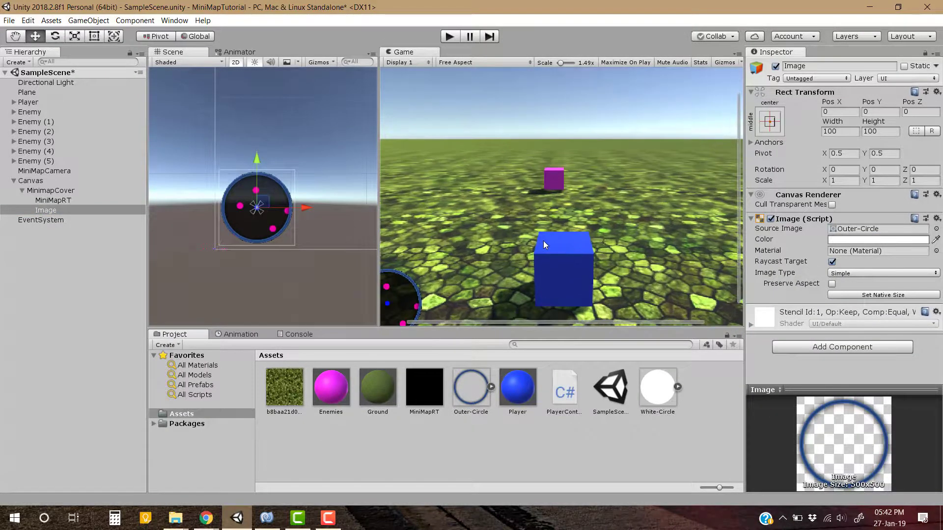
Rename the new ring image under MinimapCover as MinimapBoundry
{"action": "left_click", "coordinate": [77, 210]}
{"action": "type", "text": "MinimapBoundry"}
{"action": "key", "text": "Return"}
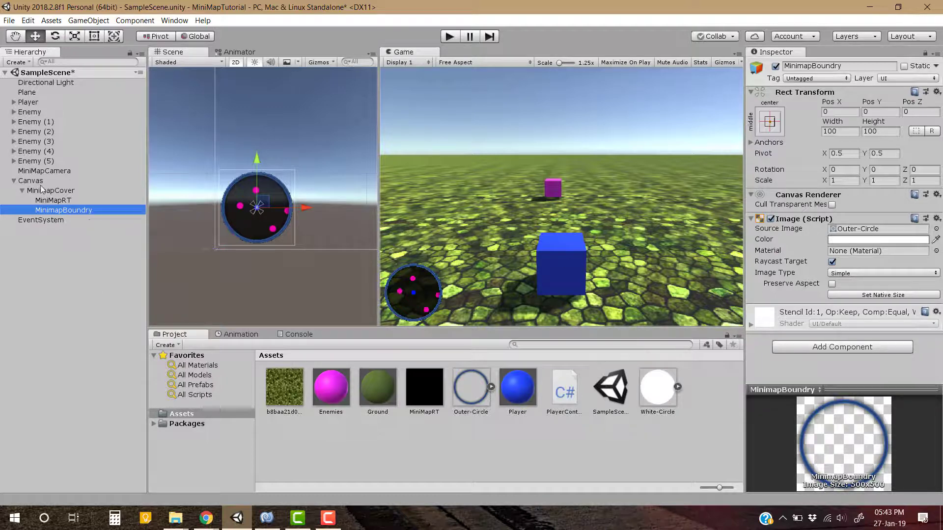
Try moving MiniMapCamera in the 3D scene view and undo the move
{"action": "left_click", "coordinate": [13, 181]}
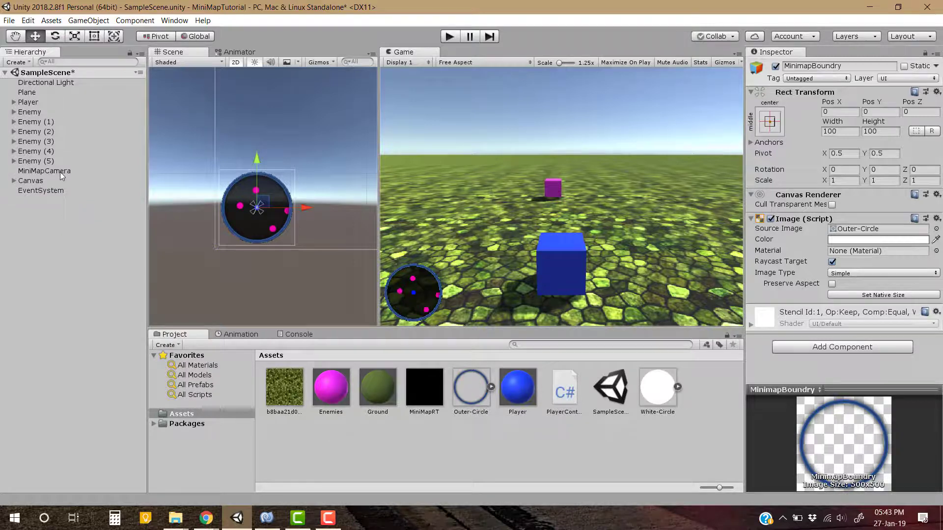
{"action": "left_click", "coordinate": [60, 171]}
{"action": "left_click", "coordinate": [236, 63]}
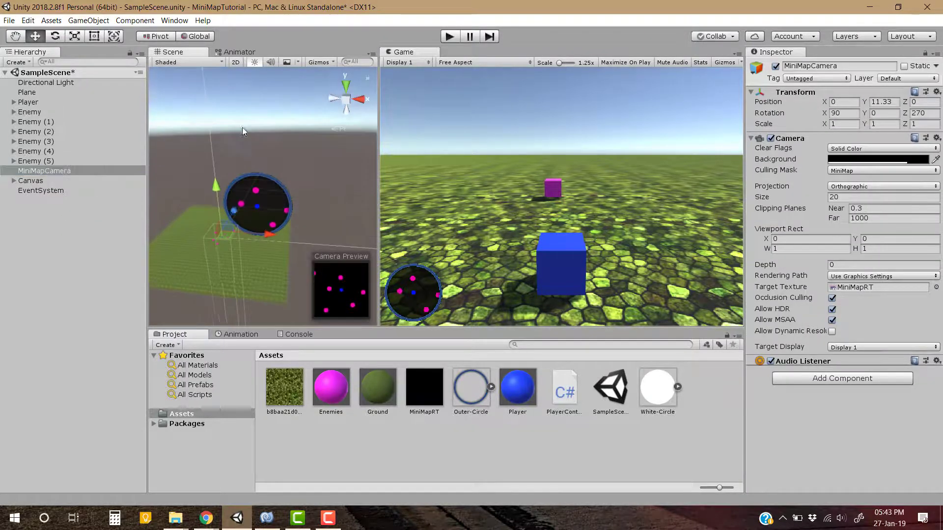
{"action": "key", "text": "f"}
{"action": "left_click_drag", "start_coordinate": [279, 198], "coordinate": [174, 208], "text": "alt"}
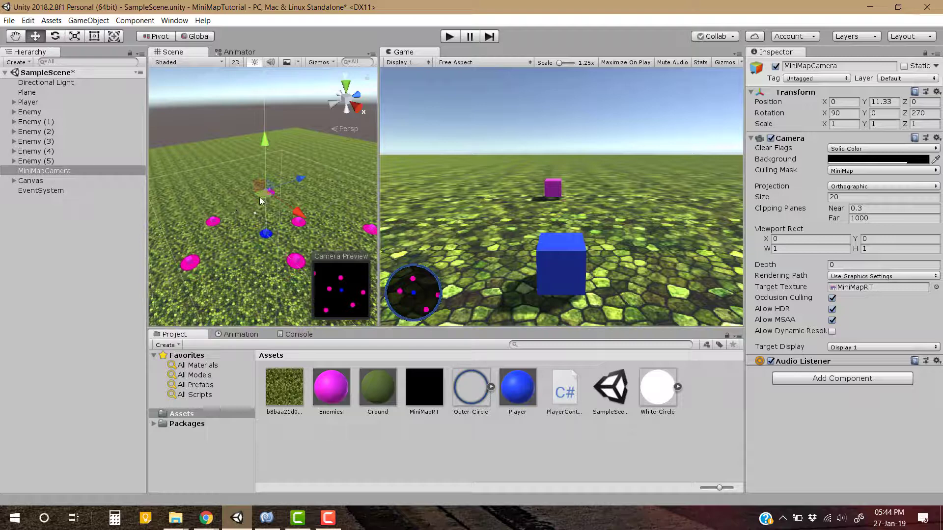
{"action": "left_click_drag", "start_coordinate": [260, 196], "coordinate": [227, 225]}
{"action": "key", "text": "ctrl+z"}
Import the SmoothFollow.cs script from the desktop into Assets
{"action": "left_click", "coordinate": [601, 432]}
{"action": "left_click", "coordinate": [941, 518]}
{"action": "left_click_drag", "start_coordinate": [99, 97], "coordinate": [573, 448]}
{"action": "key", "text": "alt+Tab"}
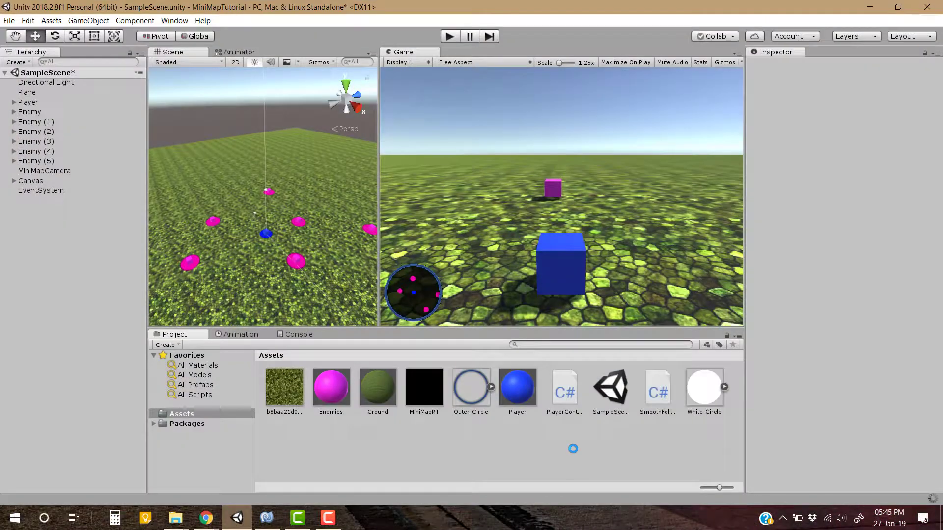
Examine the SmoothFollow script in MonoDevelop, including its Target and speed variables, and return to Unity
{"action": "left_click", "coordinate": [663, 395]}
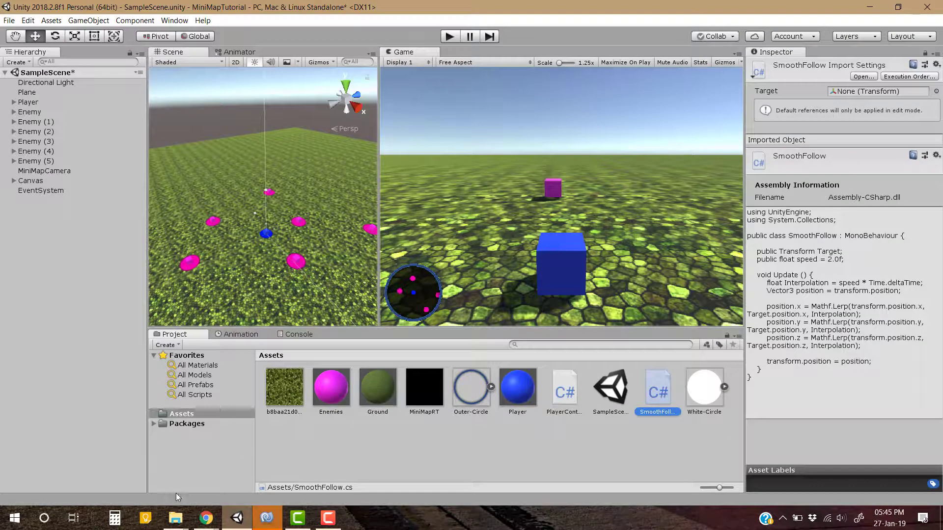
{"action": "left_click", "coordinate": [272, 520]}
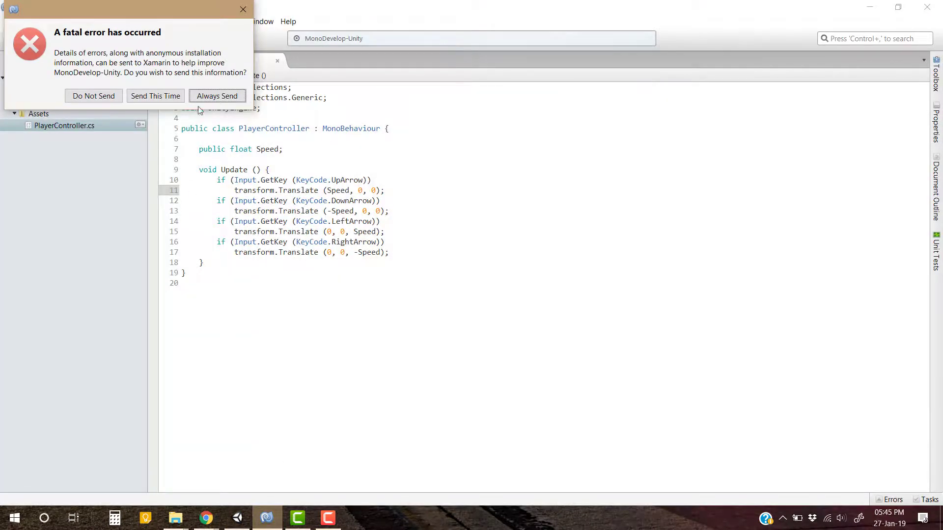
{"action": "left_click", "coordinate": [249, 14]}
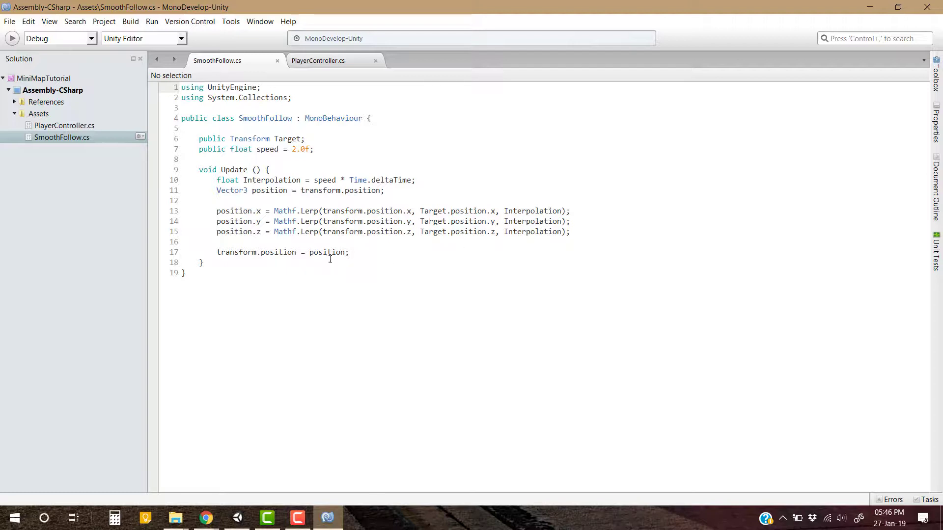
{"action": "double_click", "coordinate": [283, 140]}
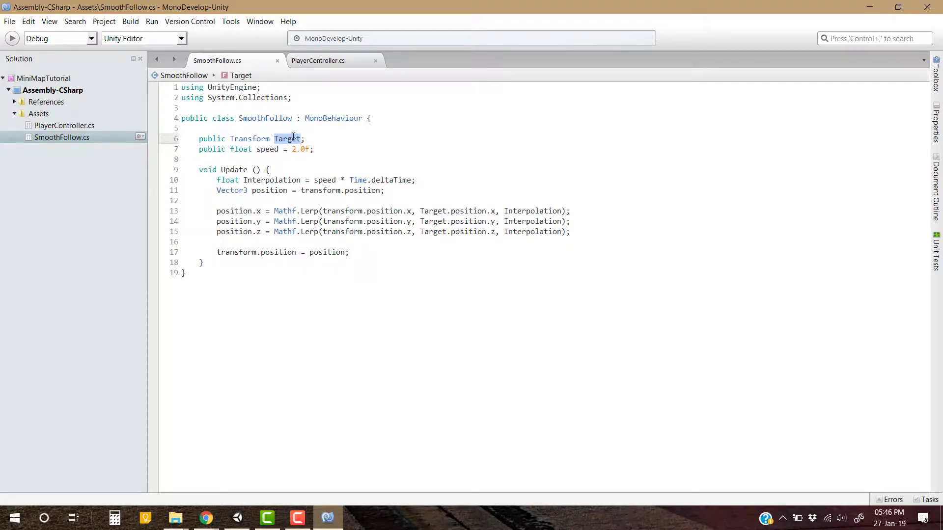
{"action": "left_click_drag", "start_coordinate": [311, 150], "coordinate": [300, 152]}
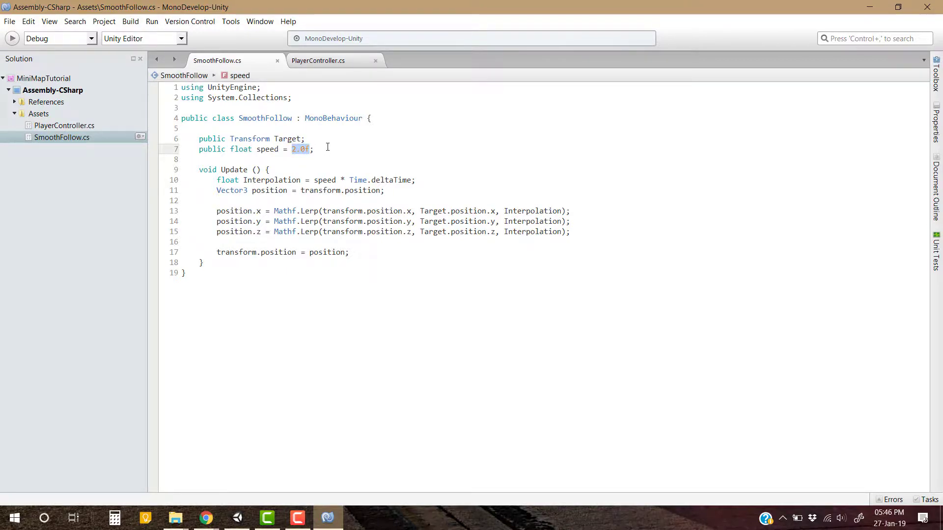
{"action": "left_click", "coordinate": [346, 150]}
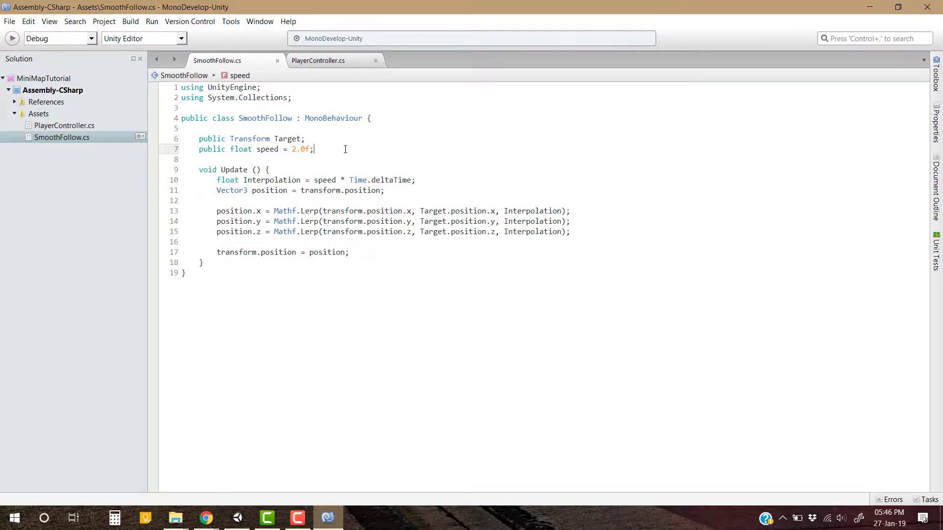
{"action": "left_click", "coordinate": [870, 7]}
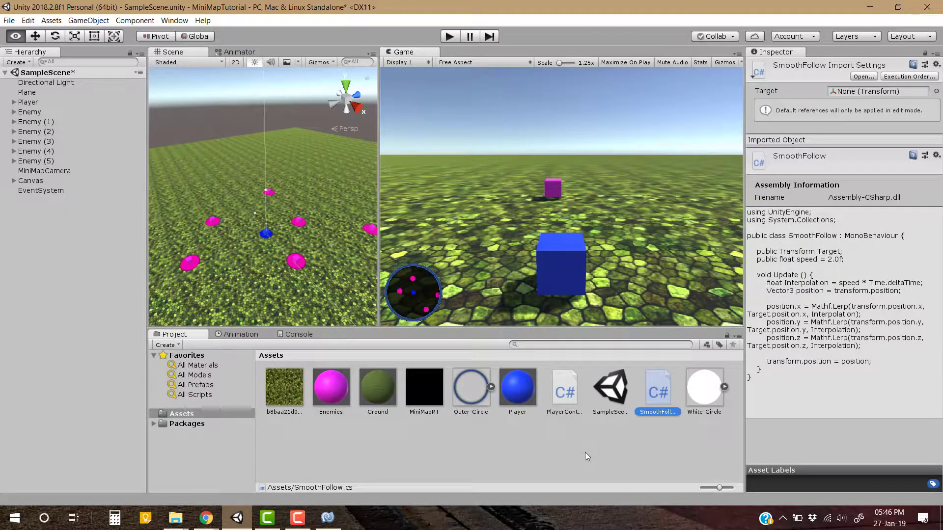
Attach the SmoothFollow script to MiniMapCamera with Player as its Target and save the scene
{"action": "right_click_drag", "start_coordinate": [322, 251], "coordinate": [262, 257]}
{"action": "left_click_drag", "start_coordinate": [261, 258], "coordinate": [286, 247], "text": "alt"}
{"action": "left_click", "coordinate": [651, 404]}
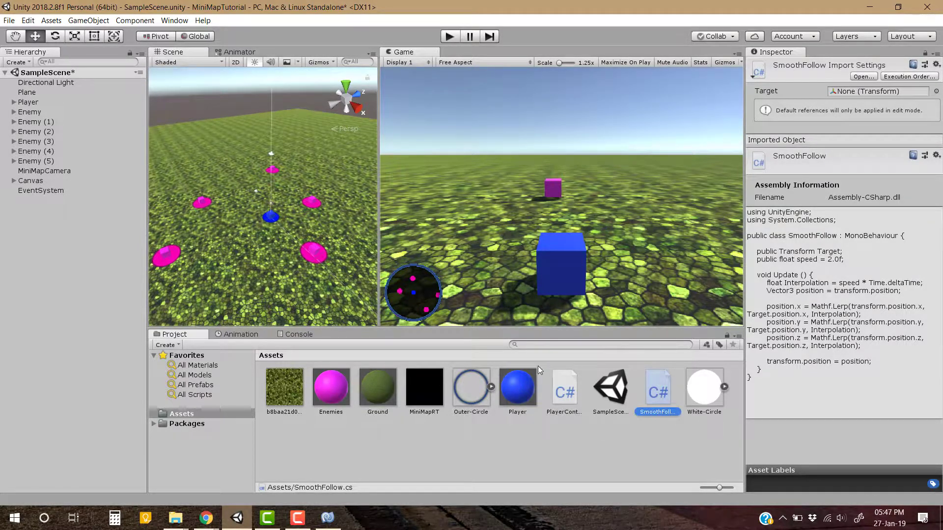
{"action": "left_click", "coordinate": [58, 172]}
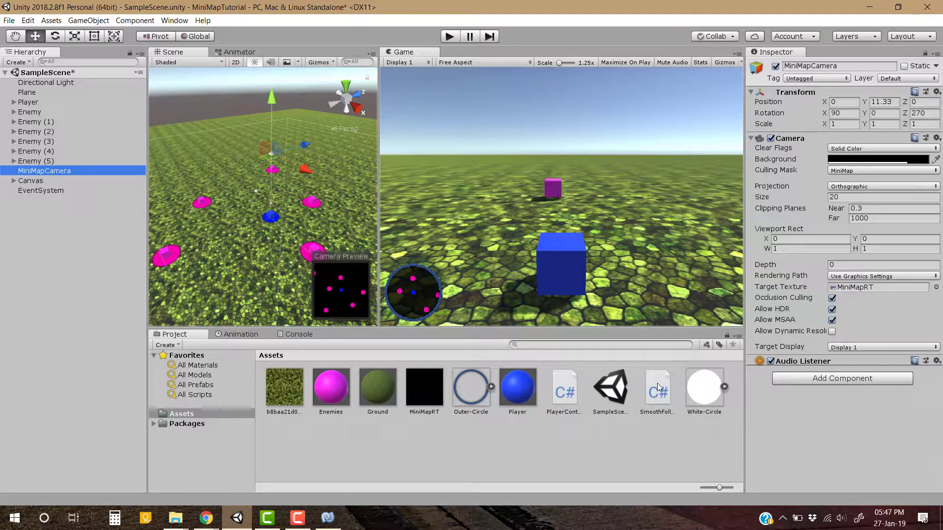
{"action": "left_click_drag", "start_coordinate": [656, 383], "coordinate": [838, 376]}
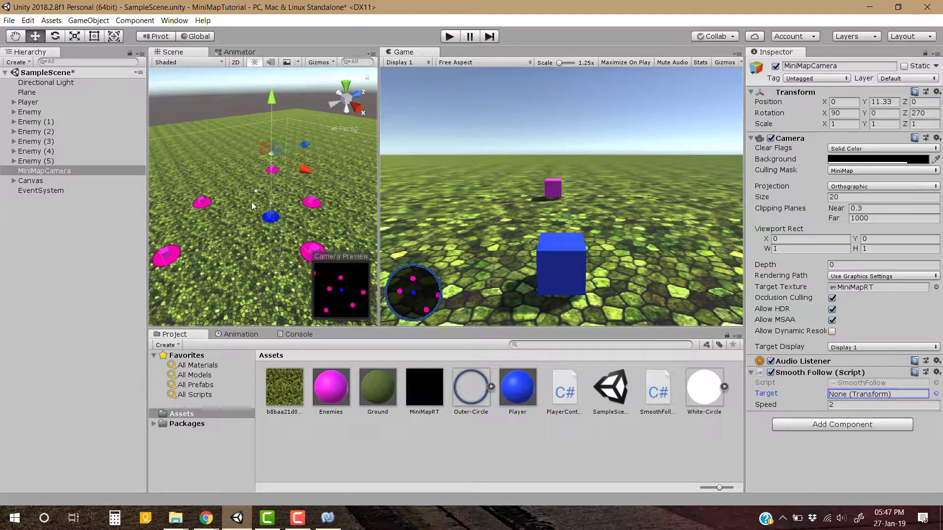
{"action": "left_click_drag", "start_coordinate": [35, 102], "coordinate": [860, 394]}
{"action": "key", "text": "ctrl+s"}
Play the scene and move the player around to test whether MiniMapCamera follows it
{"action": "left_click", "coordinate": [451, 37]}
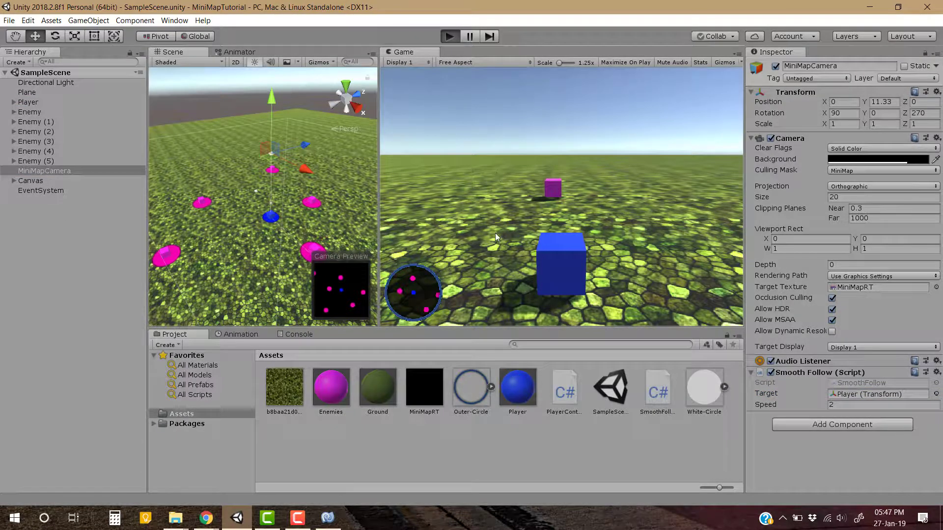
{"action": "key", "text": "w"}
{"action": "key", "text": "d"}
{"action": "key", "text": "a"}
{"action": "key", "text": "Up"}
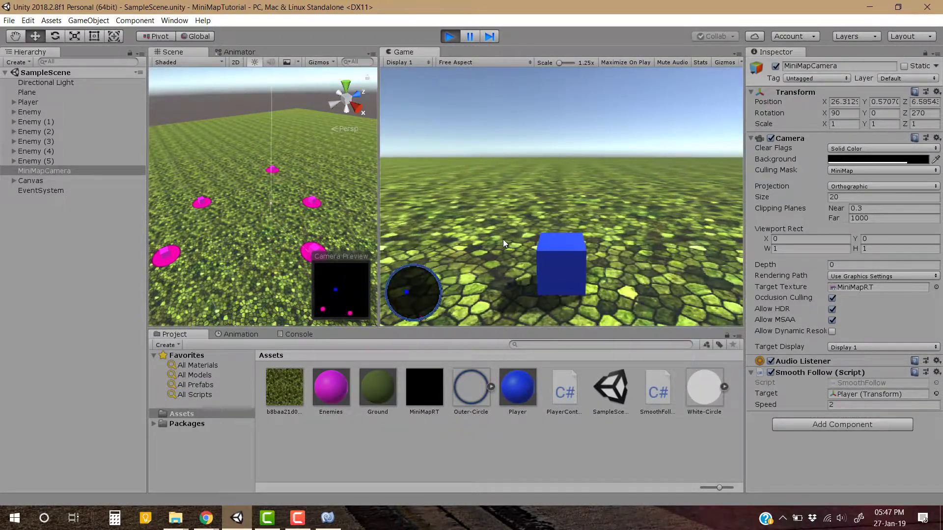
{"action": "key", "text": "s"}
{"action": "key", "text": "a"}
{"action": "key", "text": "d"}
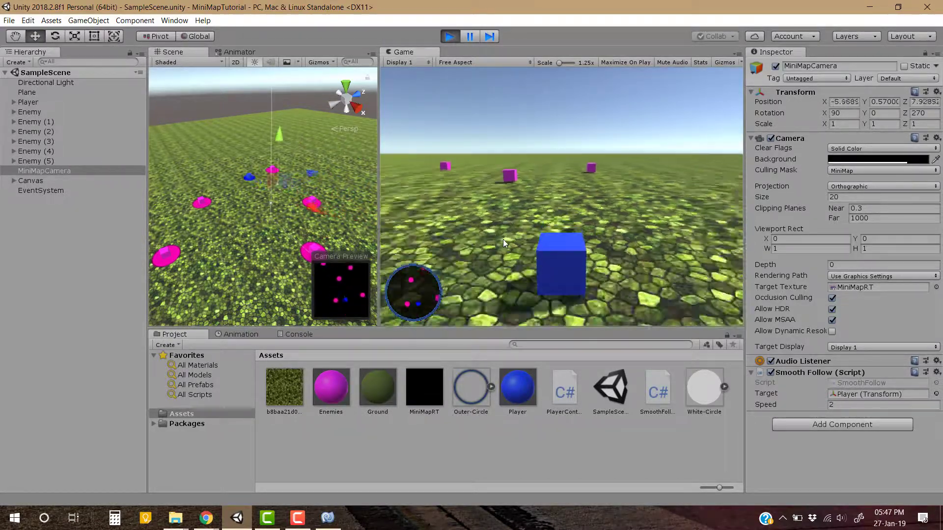
{"action": "key", "text": "w"}
{"action": "key", "text": "a"}
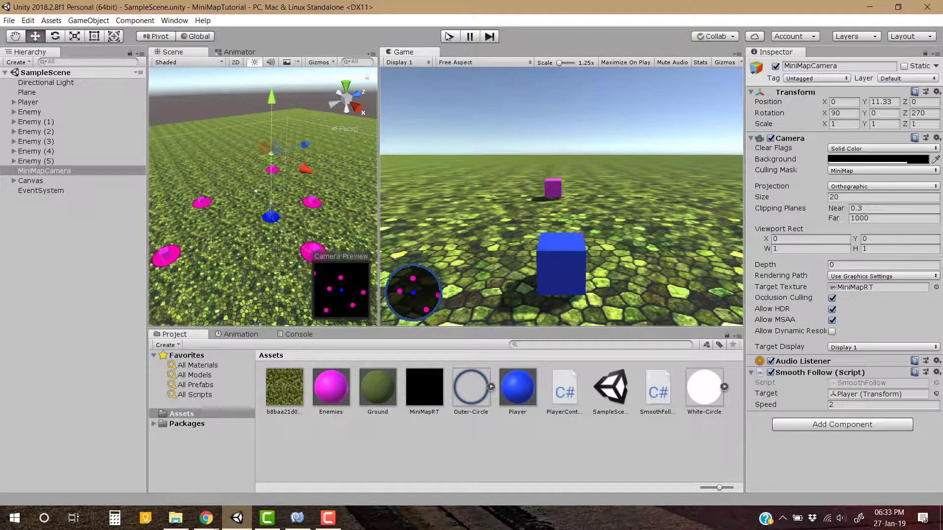
Run the scene again and steer the player among the enemies to check their tracking on the circular minimap
{"action": "left_click", "coordinate": [448, 36]}
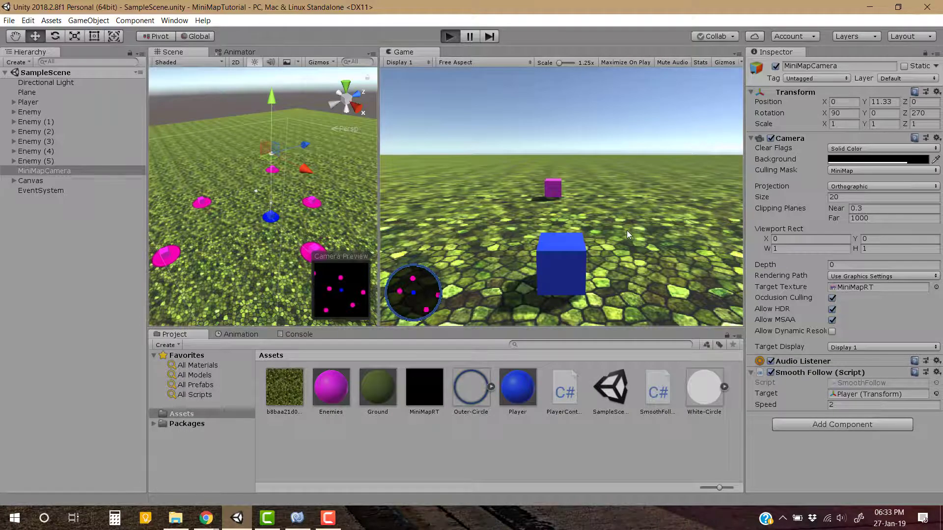
{"action": "key", "text": "Right"}
{"action": "key", "text": "Left"}
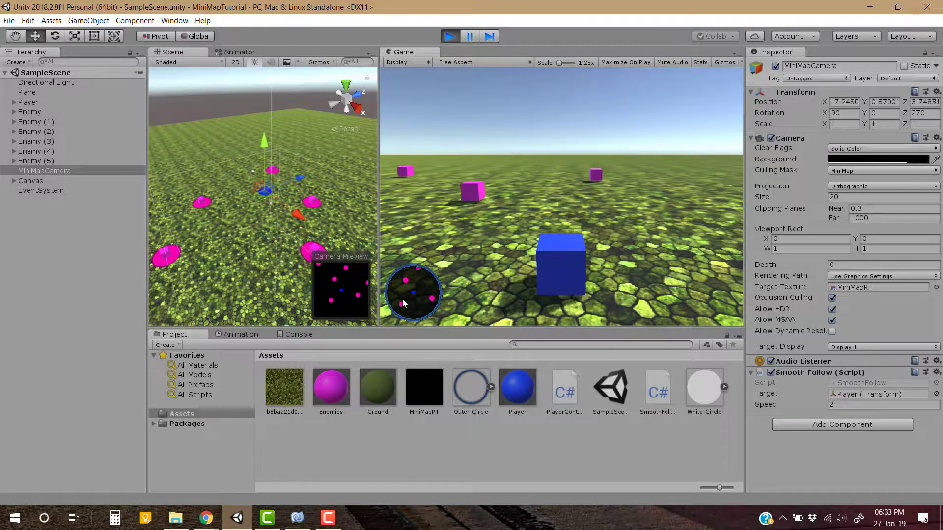
{"action": "key", "text": "Right"}
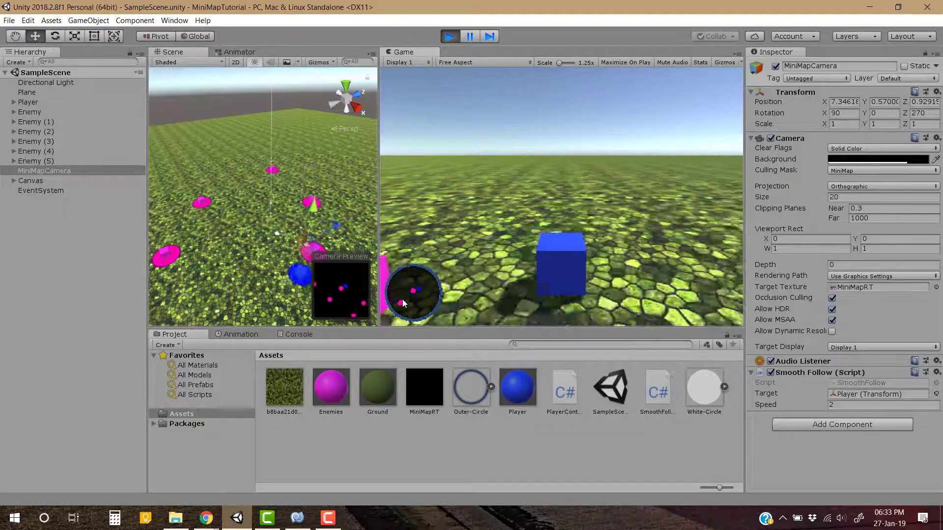
{"action": "key", "text": "Left"}
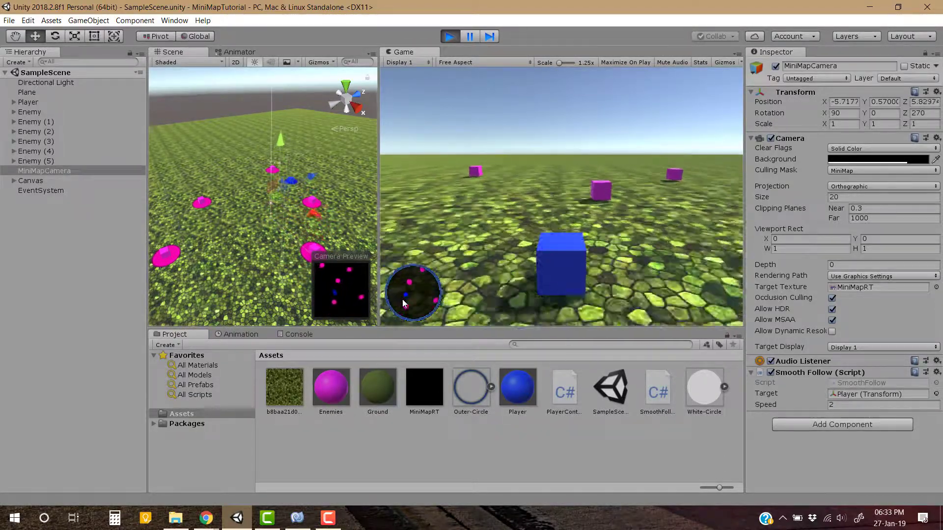
{"action": "key", "text": "Right"}
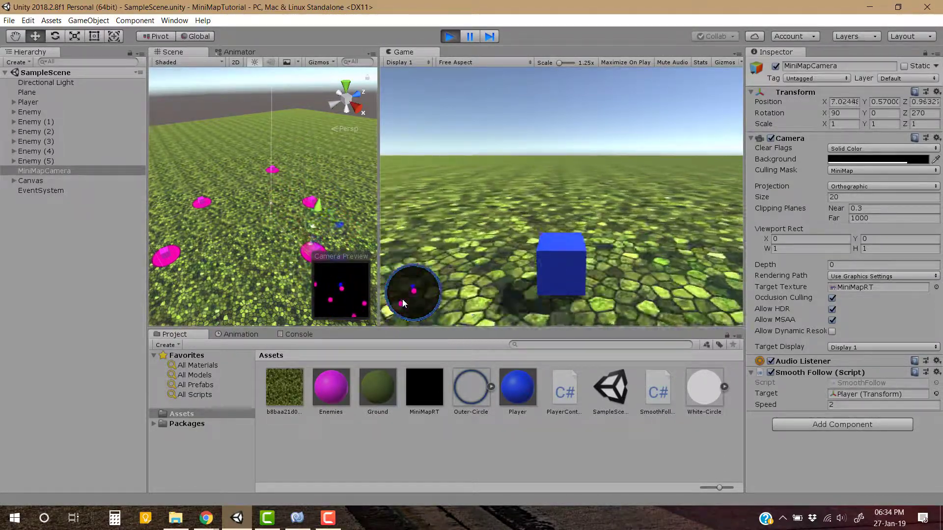
{"action": "key", "text": "Left"}
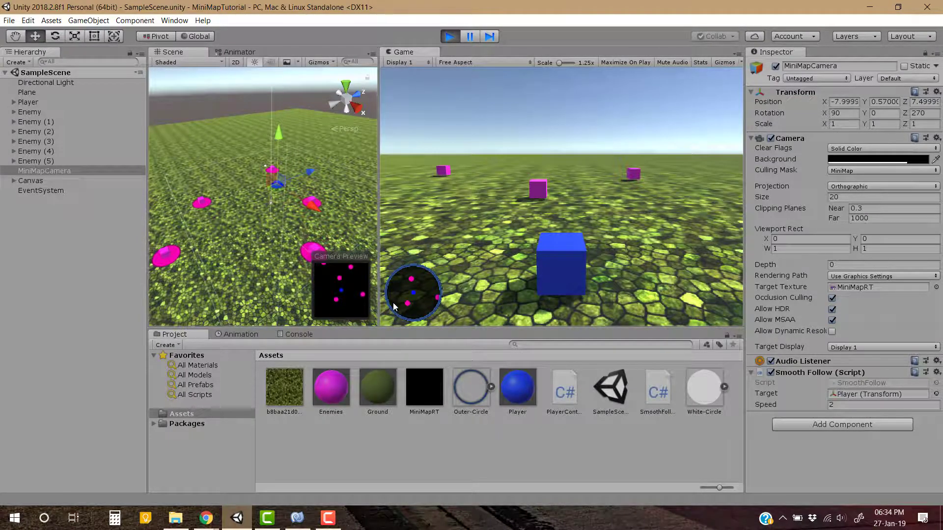
{"action": "key", "text": "Right"}
{"action": "key", "text": "Up"}
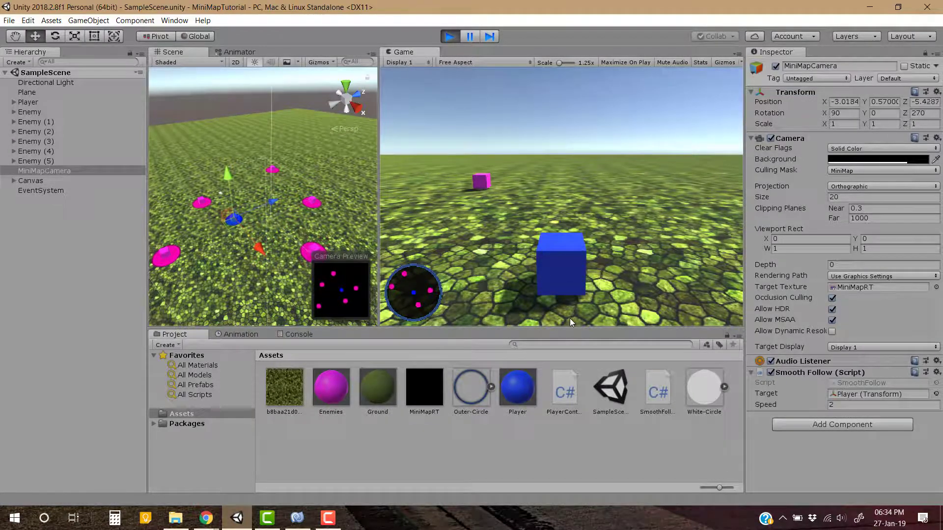
{"action": "key", "text": "Right"}
{"action": "key", "text": "Up"}
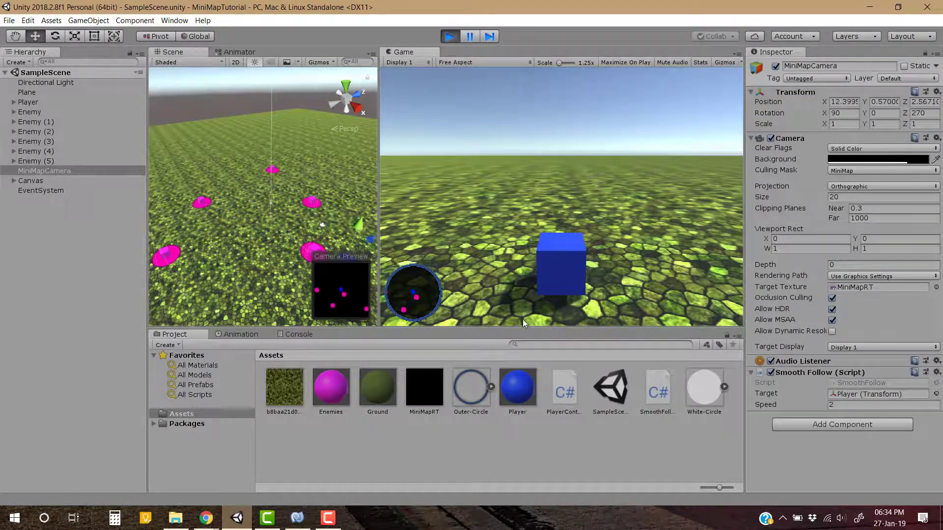
{"action": "key", "text": "Right"}
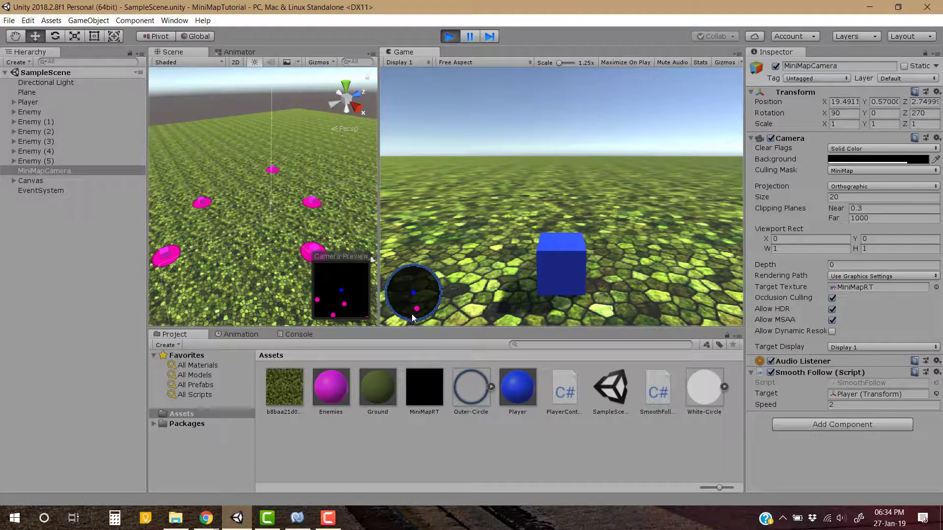
{"action": "key", "text": "Up"}
{"action": "key", "text": "Right"}
{"action": "key", "text": "Left"}
{"action": "key", "text": "Down"}
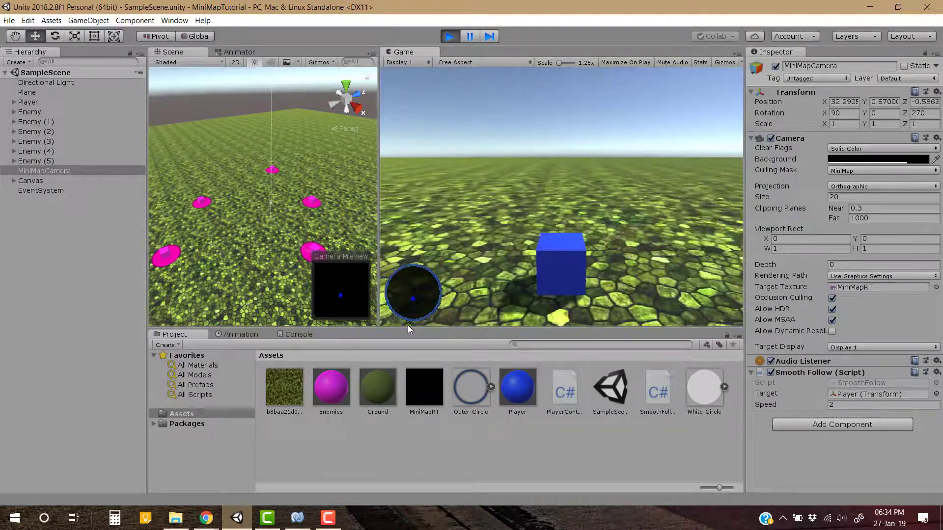
{"action": "key", "text": "Left"}
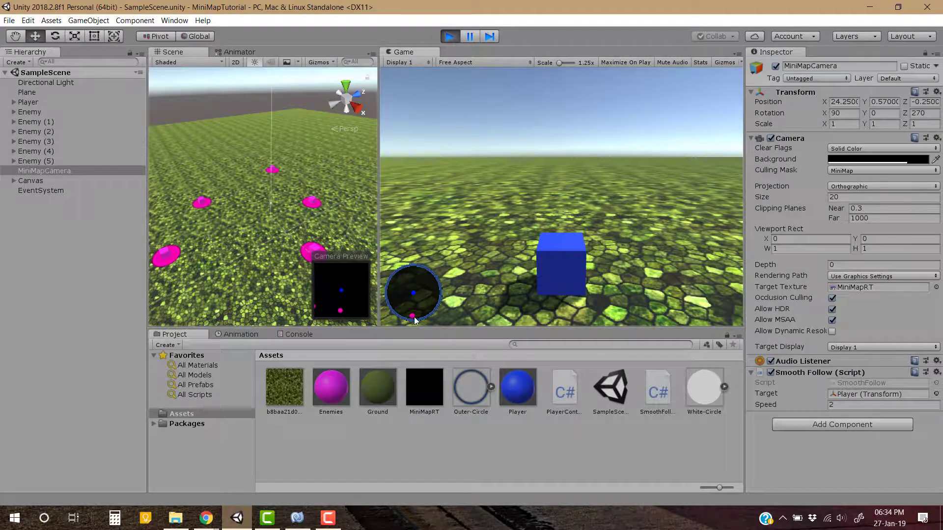
{"action": "key", "text": "Left"}
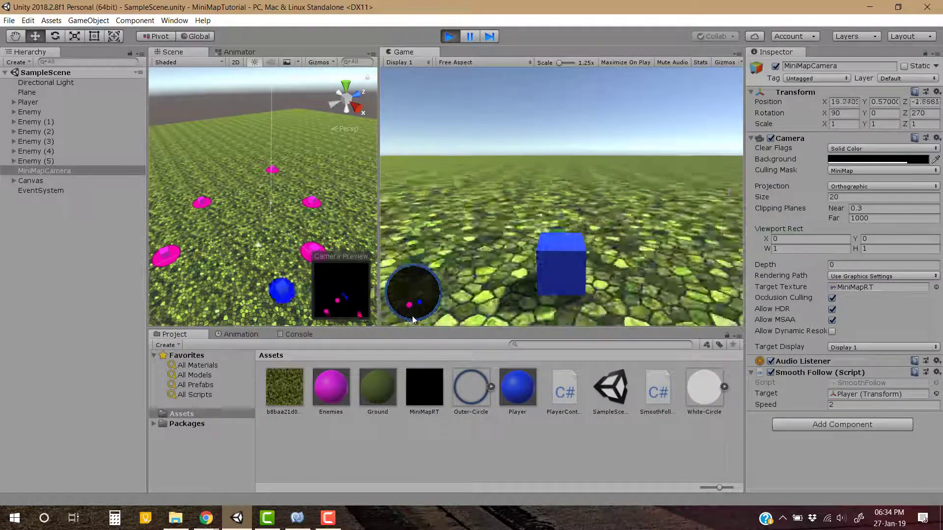
{"action": "key", "text": "Left"}
{"action": "key", "text": "Up"}
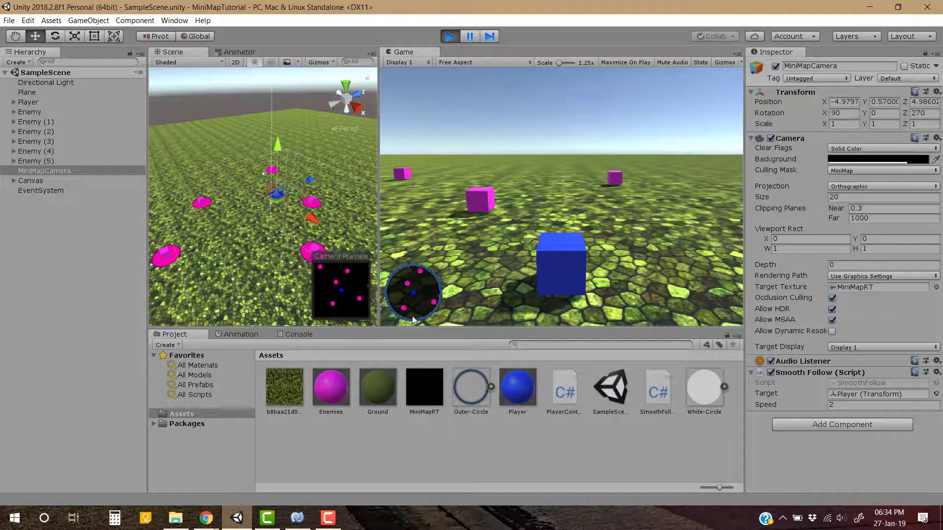
{"action": "key", "text": "Right"}
{"action": "key", "text": "Down"}
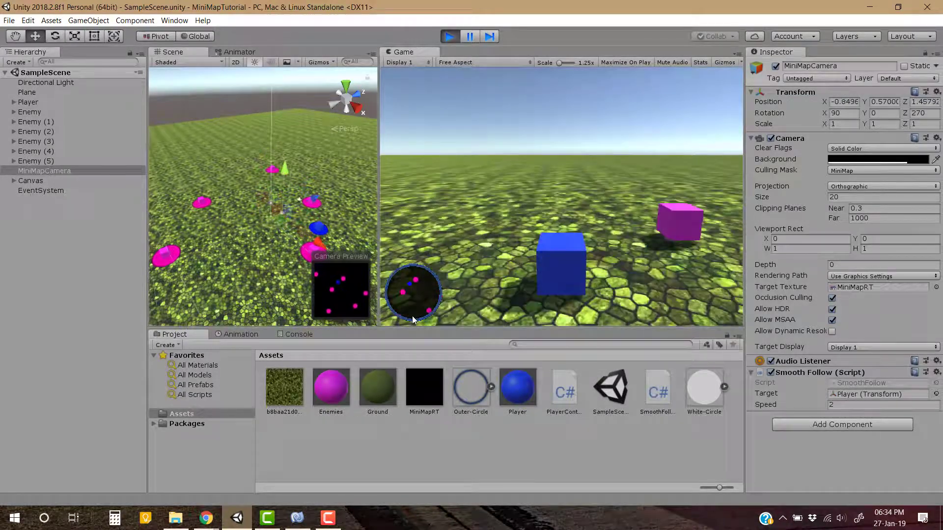
{"action": "key", "text": "Right"}
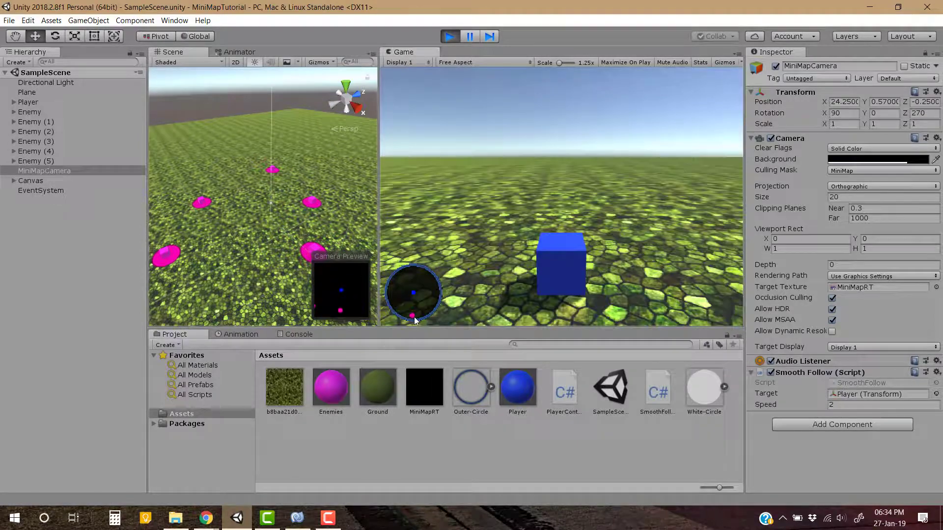
{"action": "key", "text": "Left"}
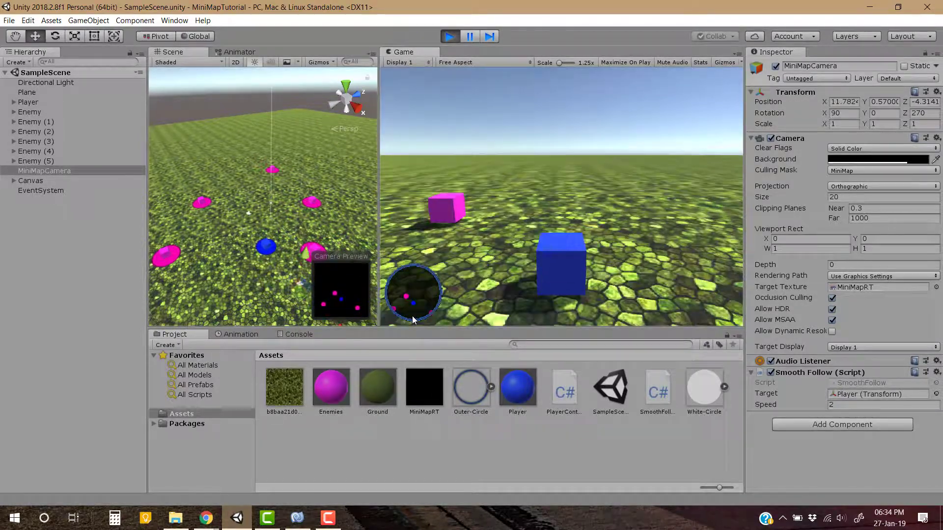
{"action": "key", "text": "Left"}
{"action": "key", "text": "Up"}
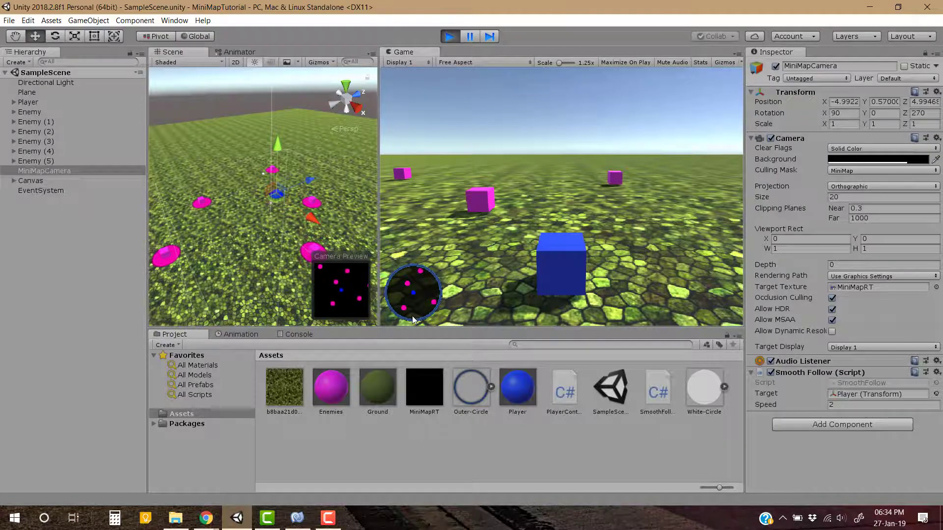
{"action": "key", "text": "Right"}
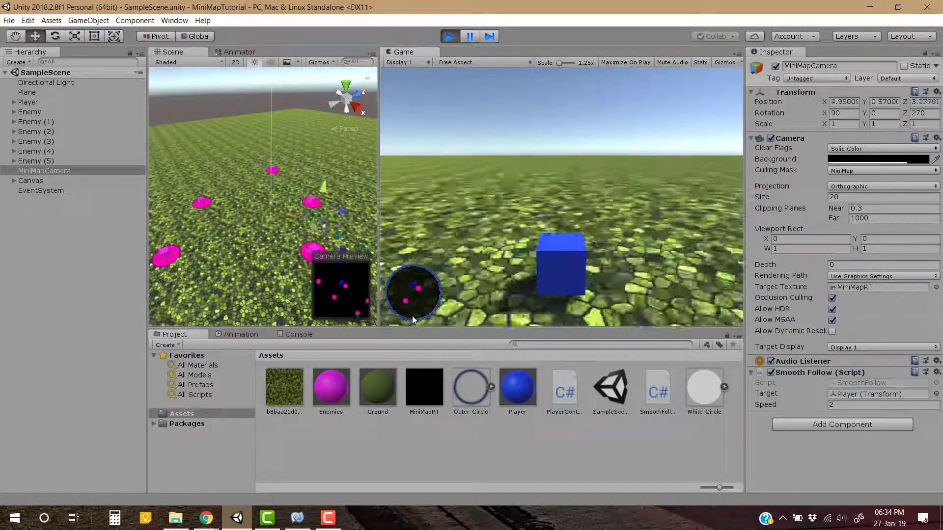
{"action": "key", "text": "Left"}
{"action": "key", "text": "Down"}
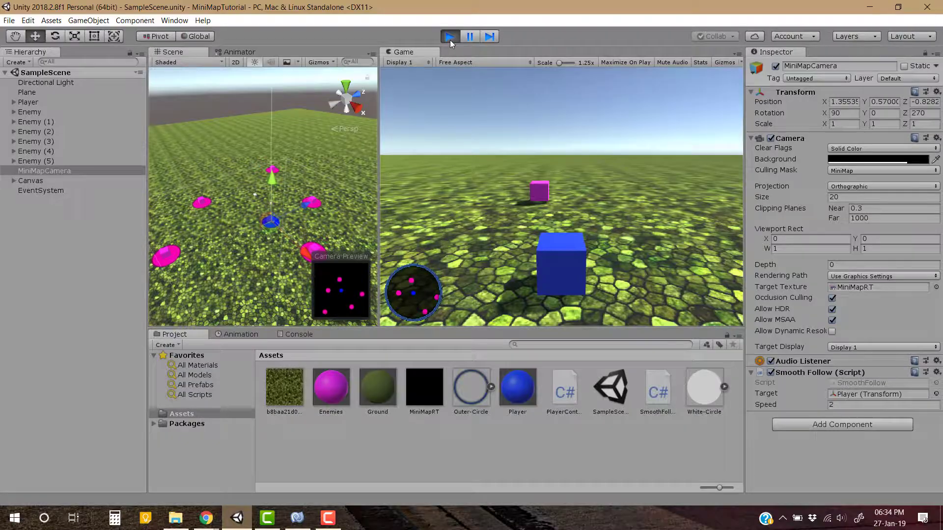